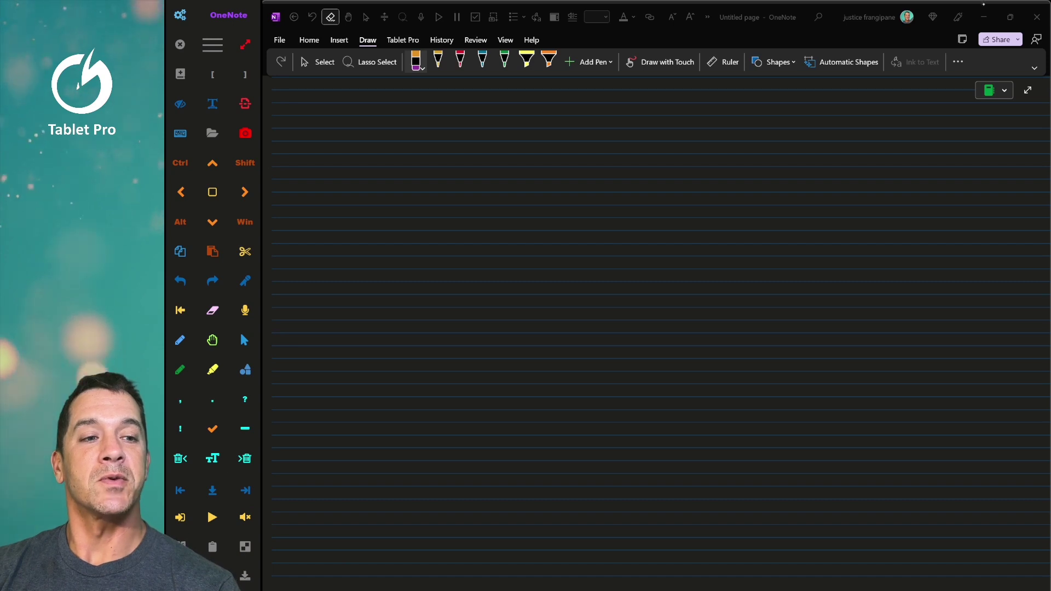
- Bring up the radial menu on the blank page and dismiss it again
left_click(984, 6)
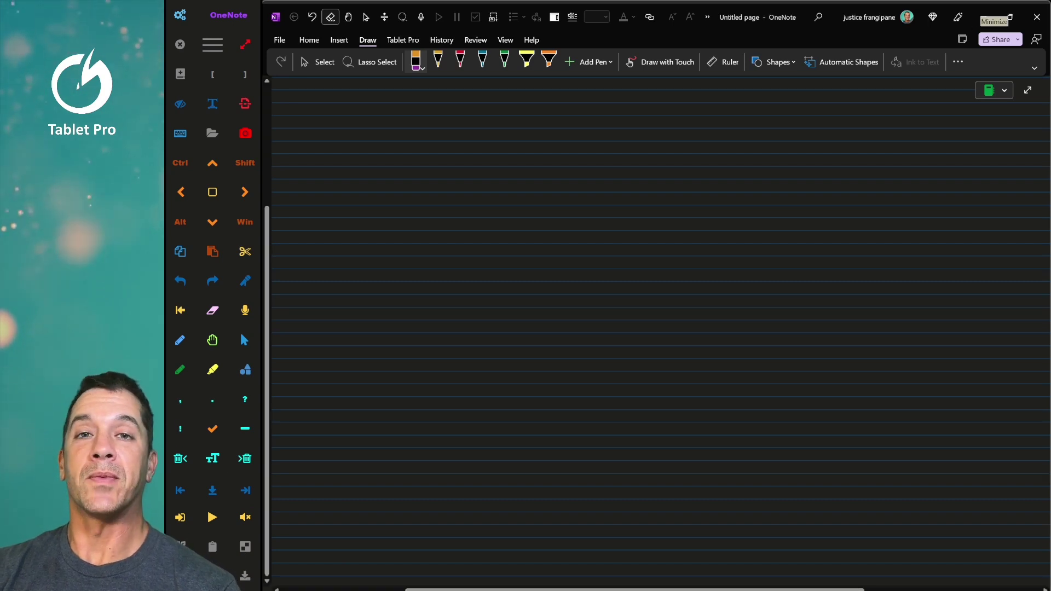
right_click(622, 268)
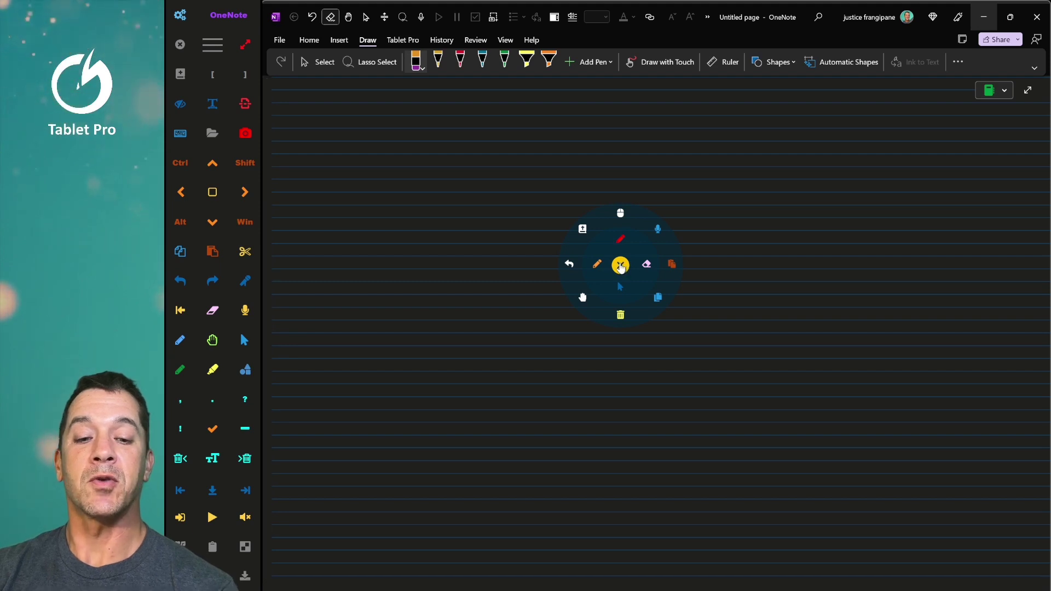
left_click(622, 265)
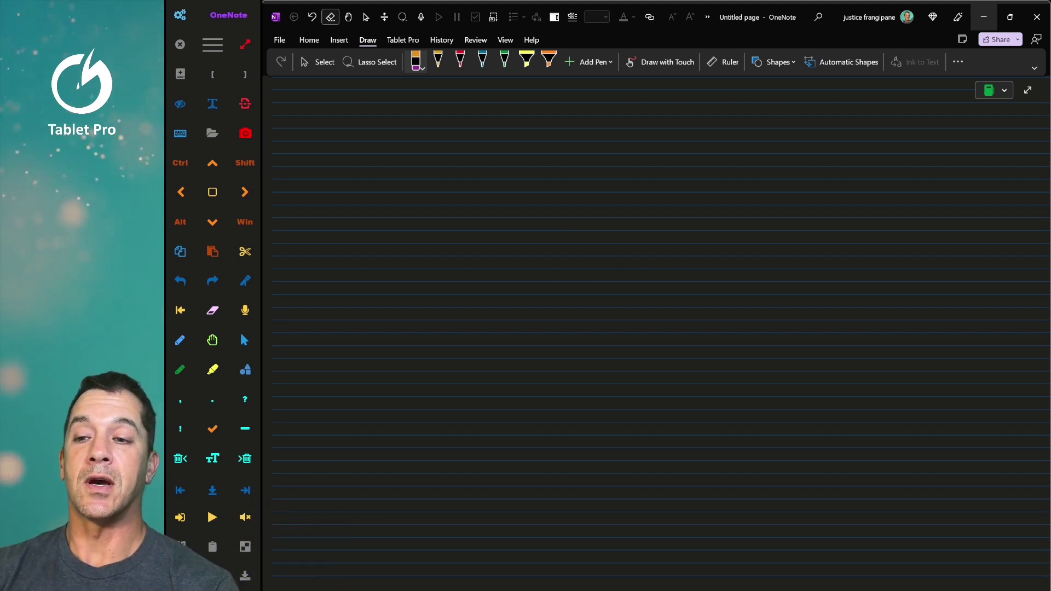
- Hide the Tablet Pro side panel and enlarge the OneNote window to fill the screen
left_click(212, 44)
left_click(251, 148)
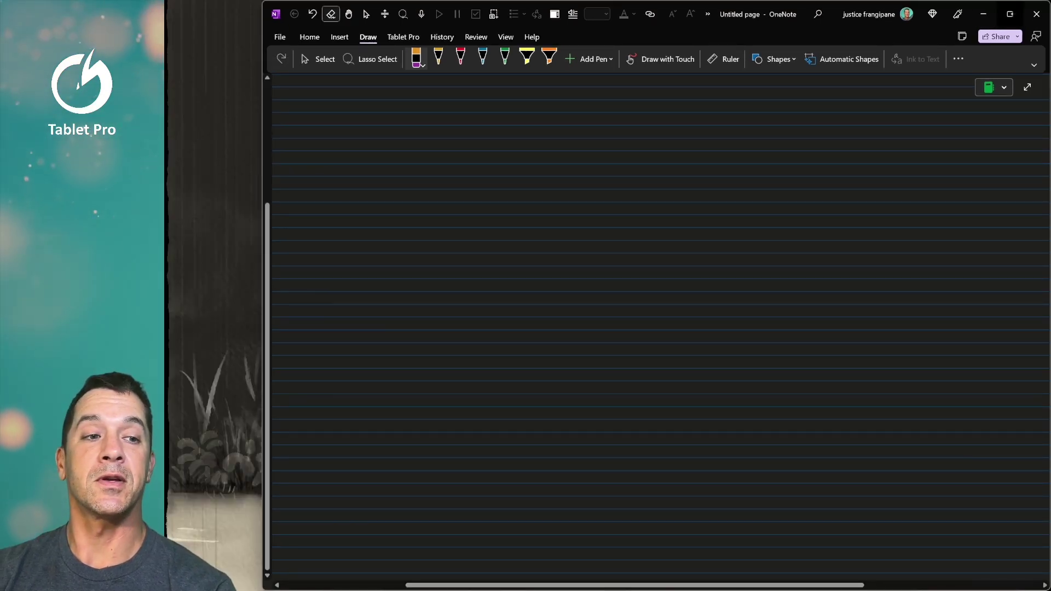
left_click(1010, 13)
mouse_move(1011, 13)
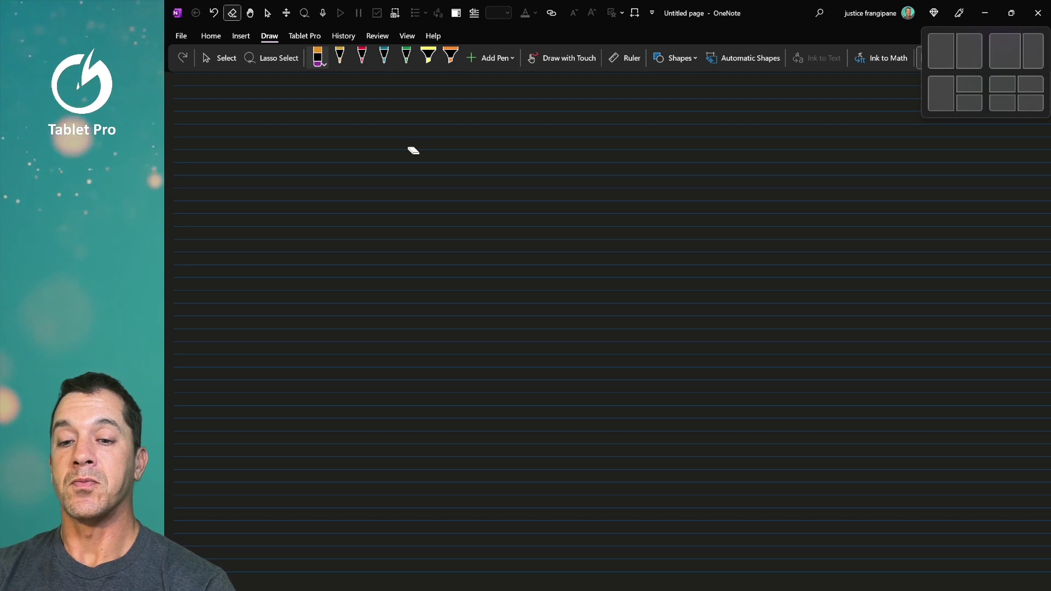
- Try a radial menu button on the page and inspect the orange pen's mapped click location in the Mini Layout Editor
right_click(507, 167)
left_click(507, 215)
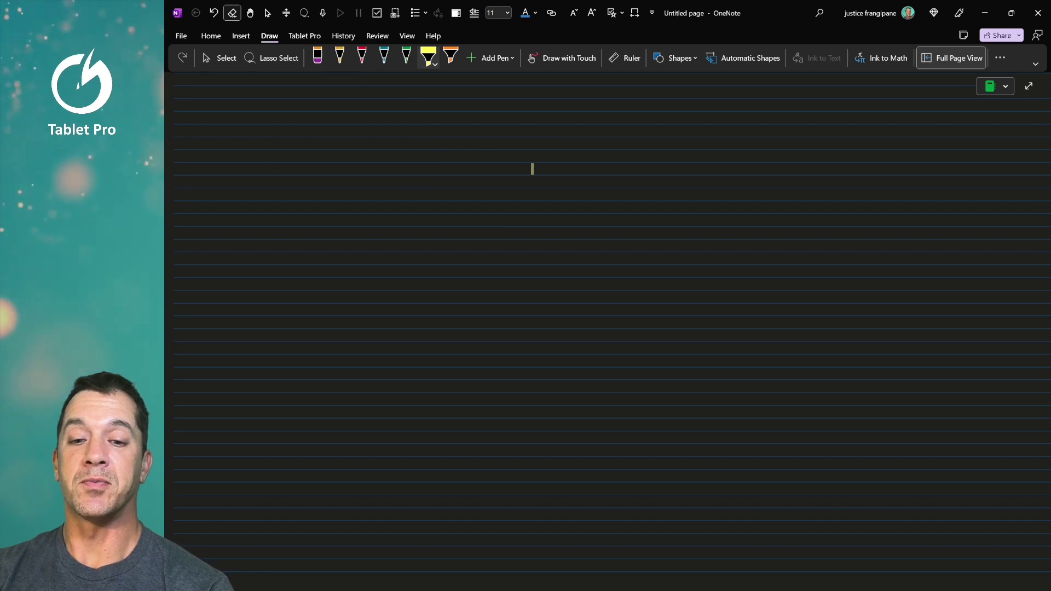
right_click(536, 175)
right_click(536, 176)
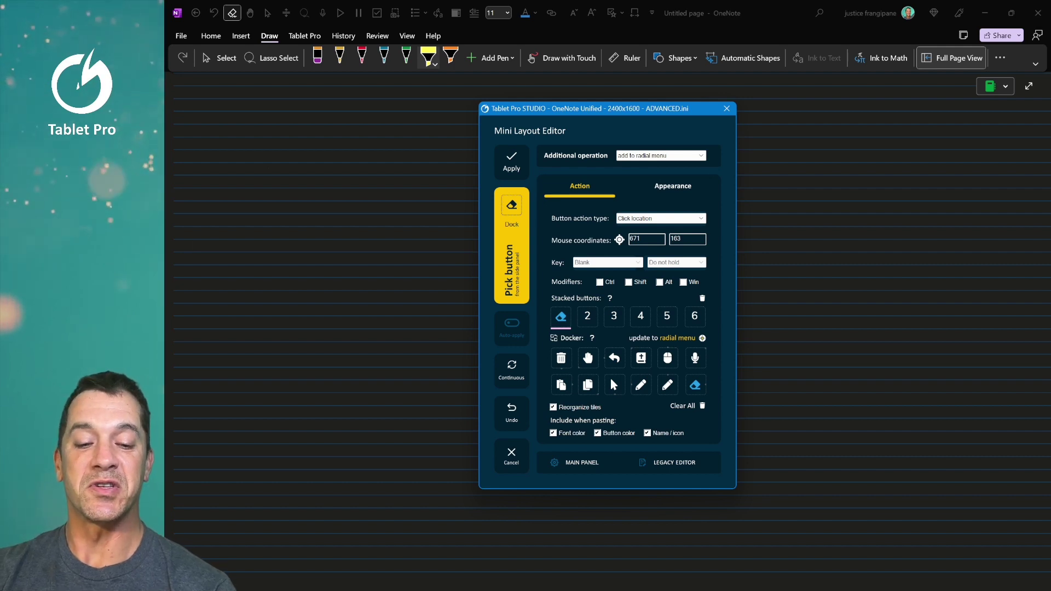
left_click(641, 385)
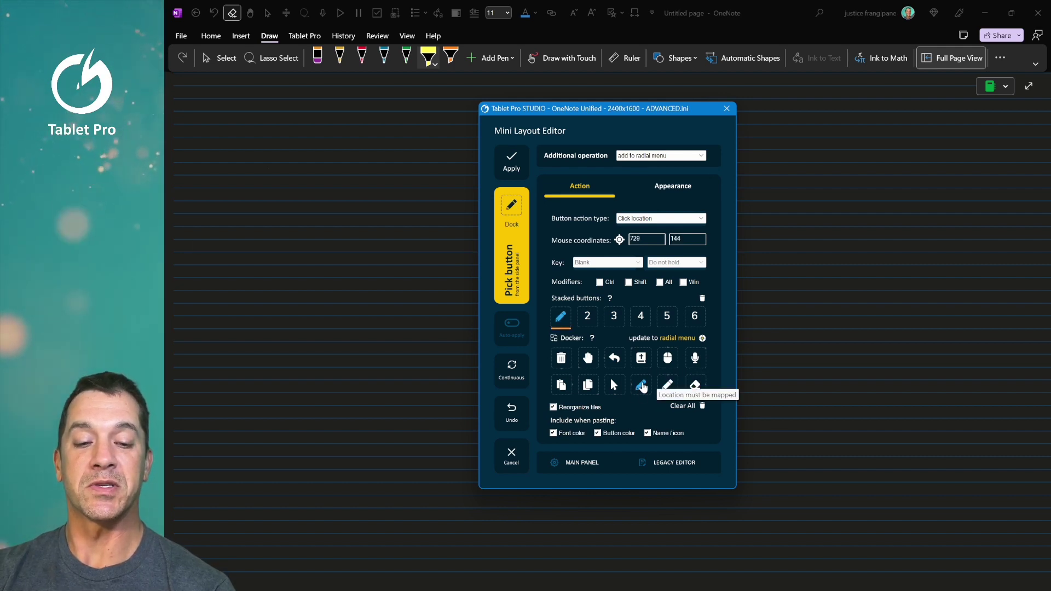
left_click(727, 109)
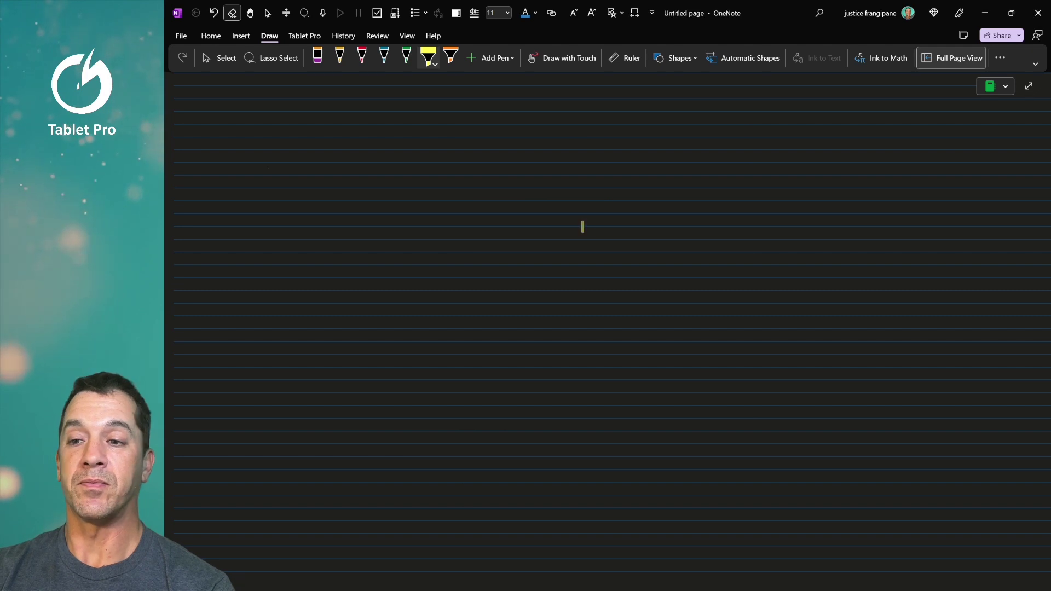
- Open the radial menu customization for the OneNote.exe preset in Tablet Pro Studio and close the configuration window
key("ctrl+backslash")
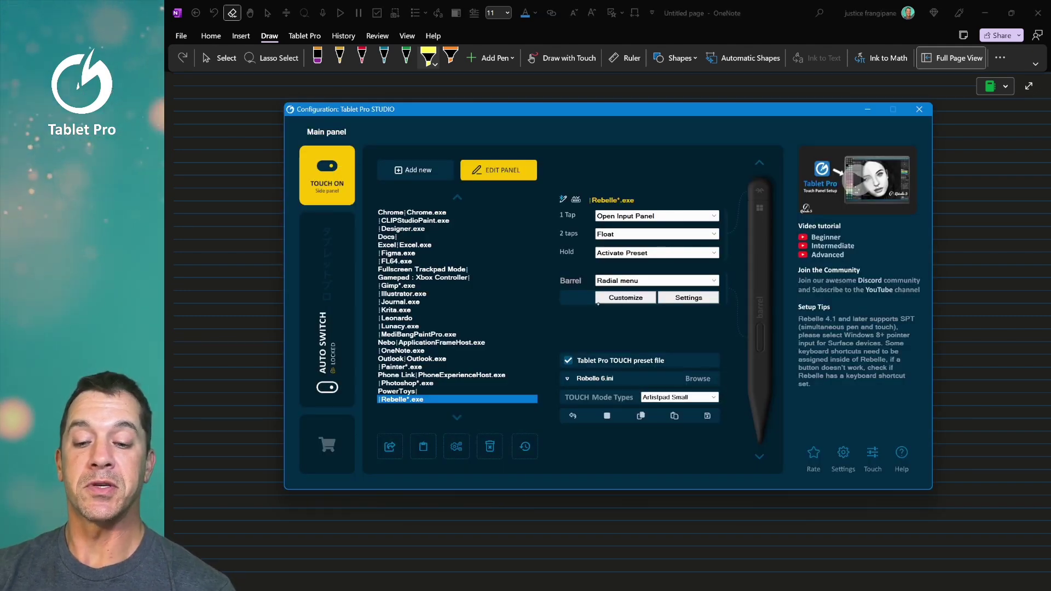
left_click(407, 351)
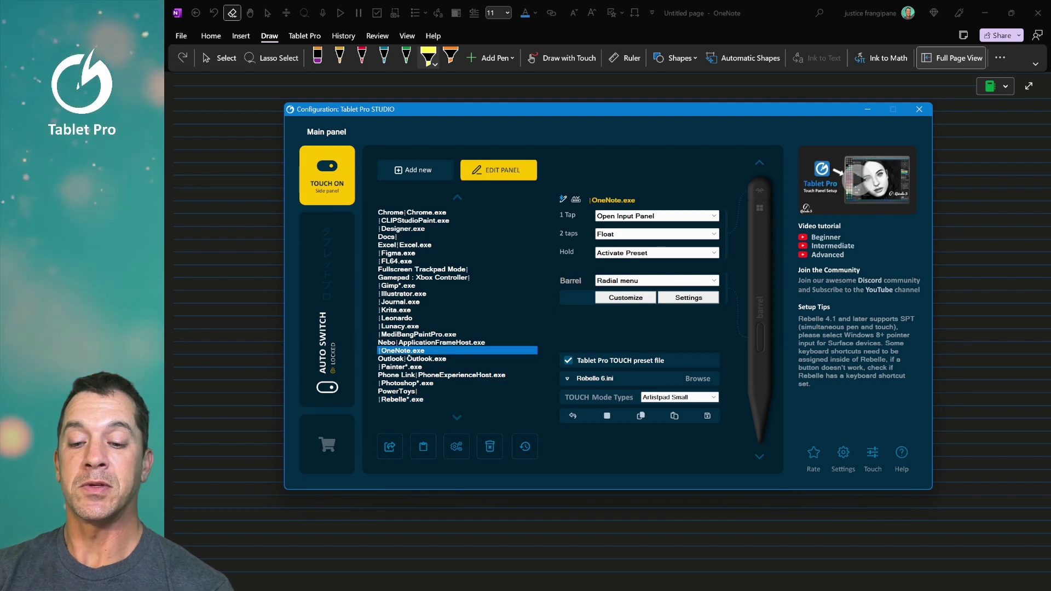
left_click(625, 298)
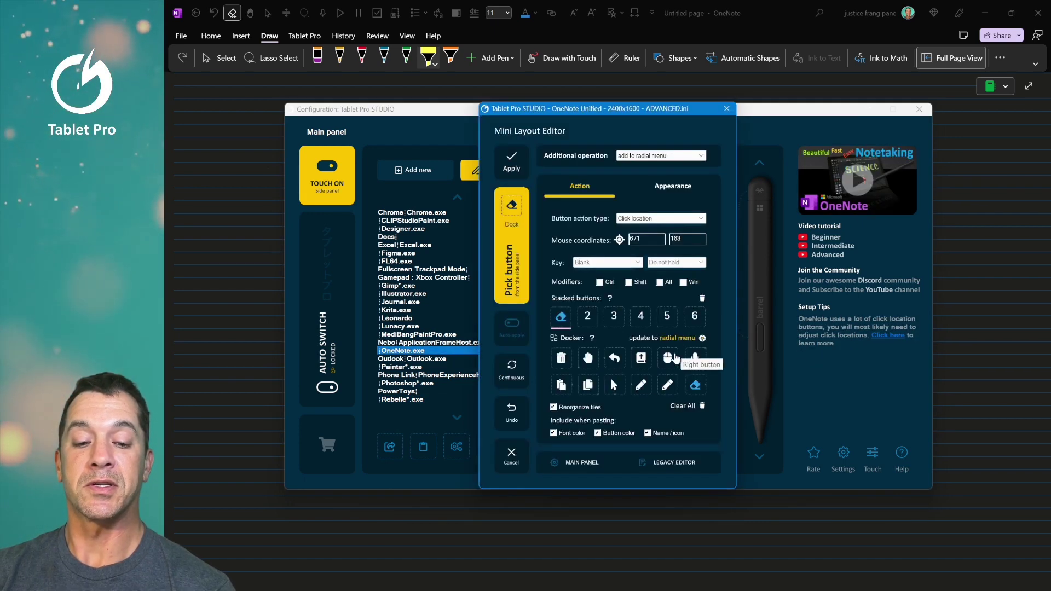
left_click(914, 111)
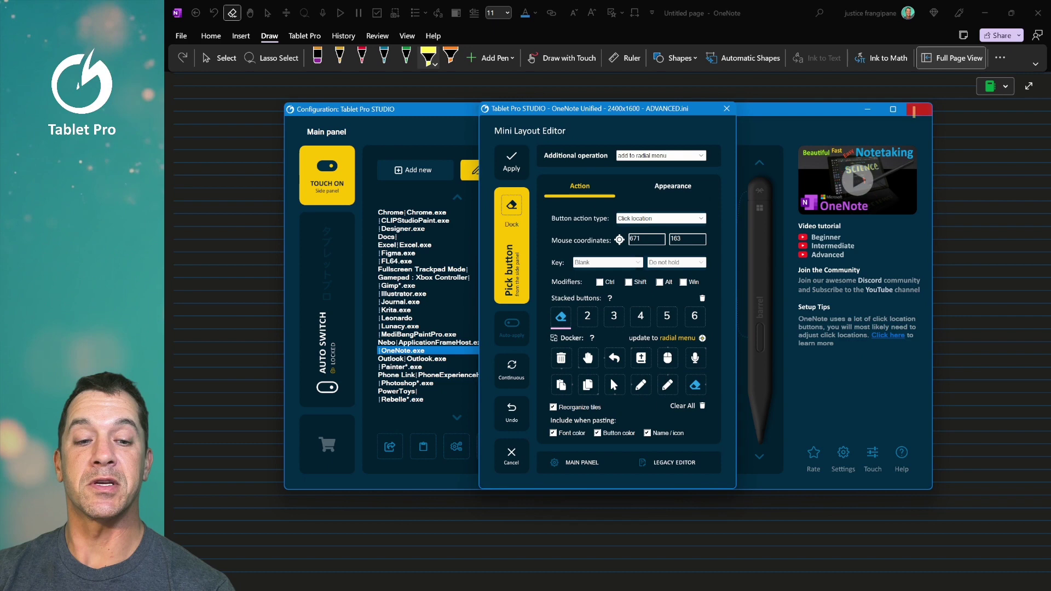
- Remap the radial menu's orange and red pen buttons to the click locations of OneNote's gold and red pens
left_click(641, 385)
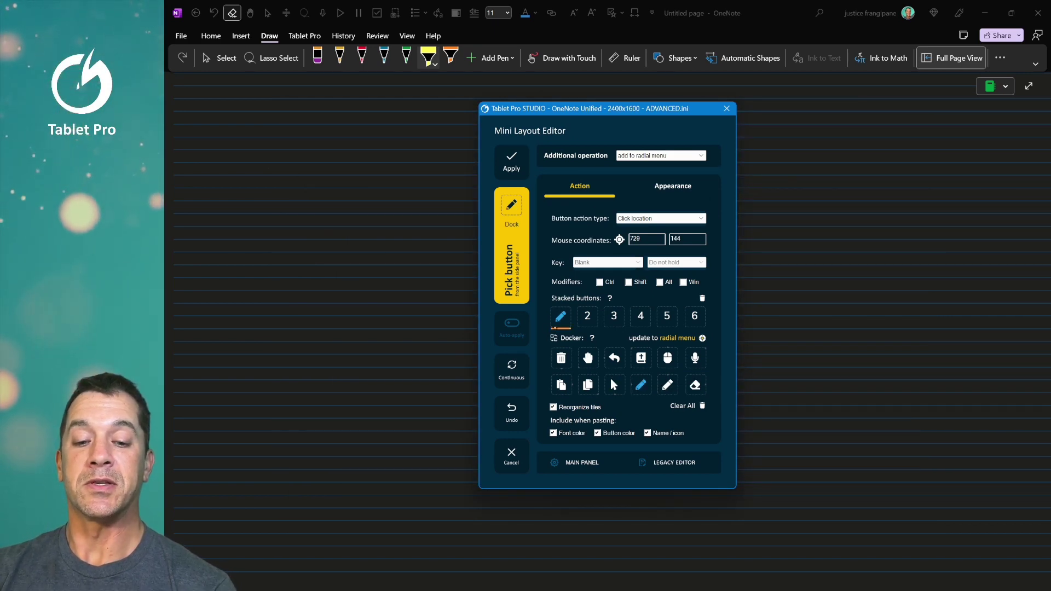
left_click(619, 240)
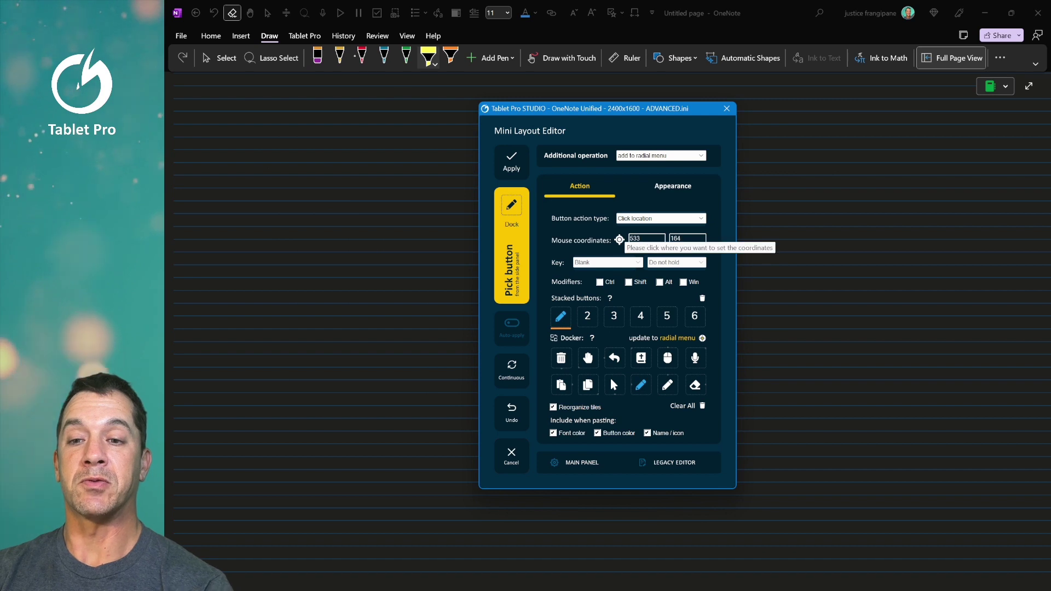
left_click(355, 56)
left_click(667, 384)
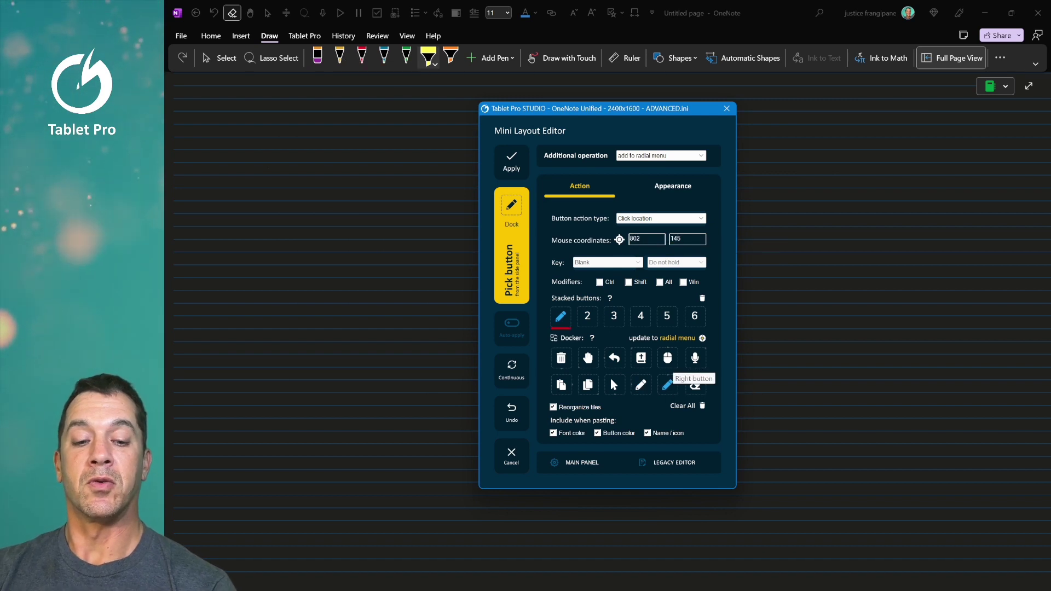
left_click(620, 240)
left_click(358, 54)
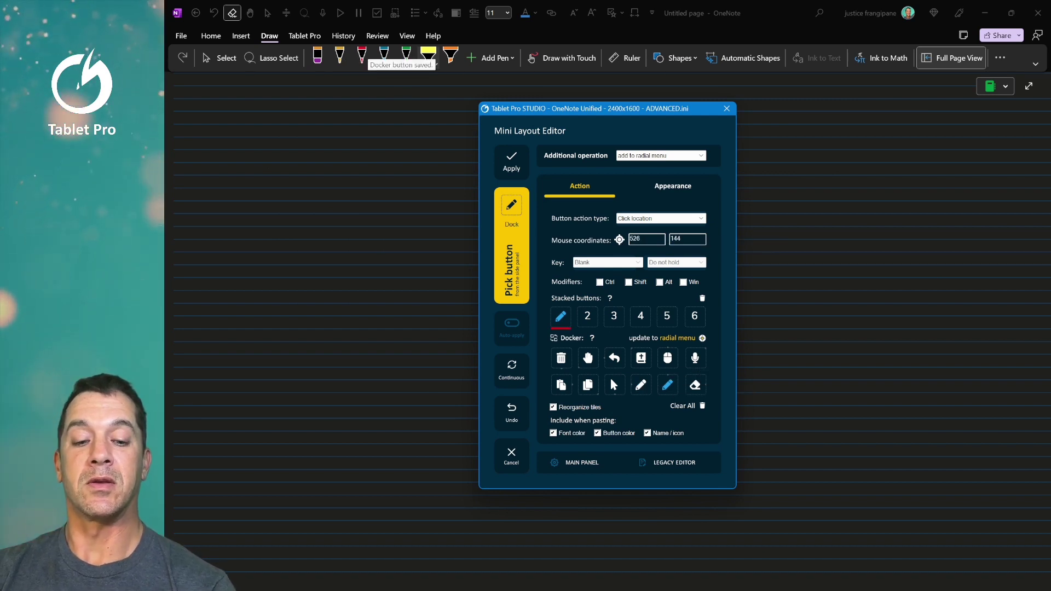
- Remap the eraser button to OneNote's eraser and the arrow button to its selection tool
left_click(695, 385)
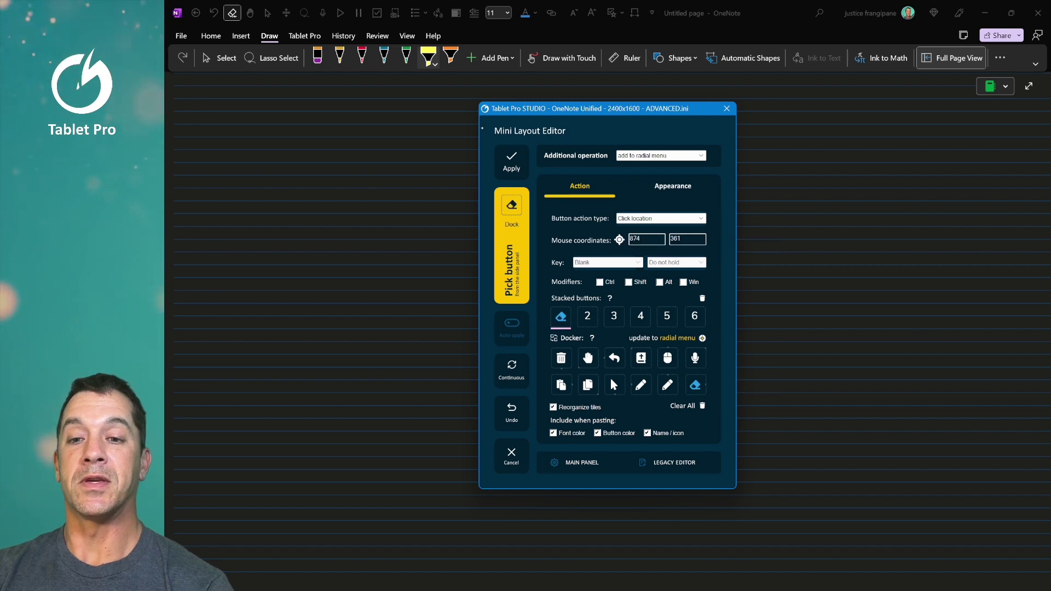
left_click(613, 385)
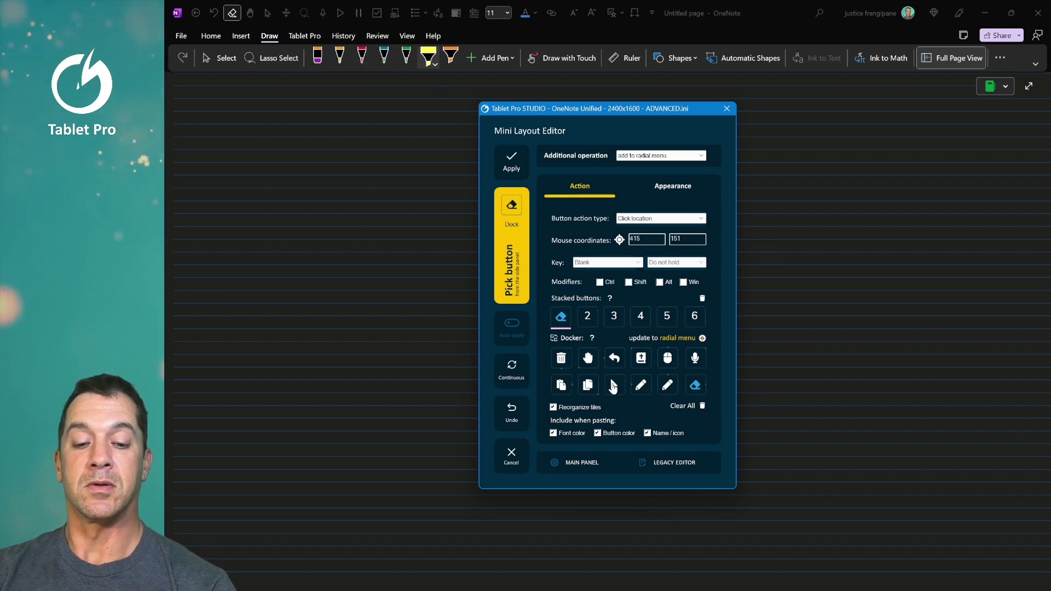
left_click(619, 240)
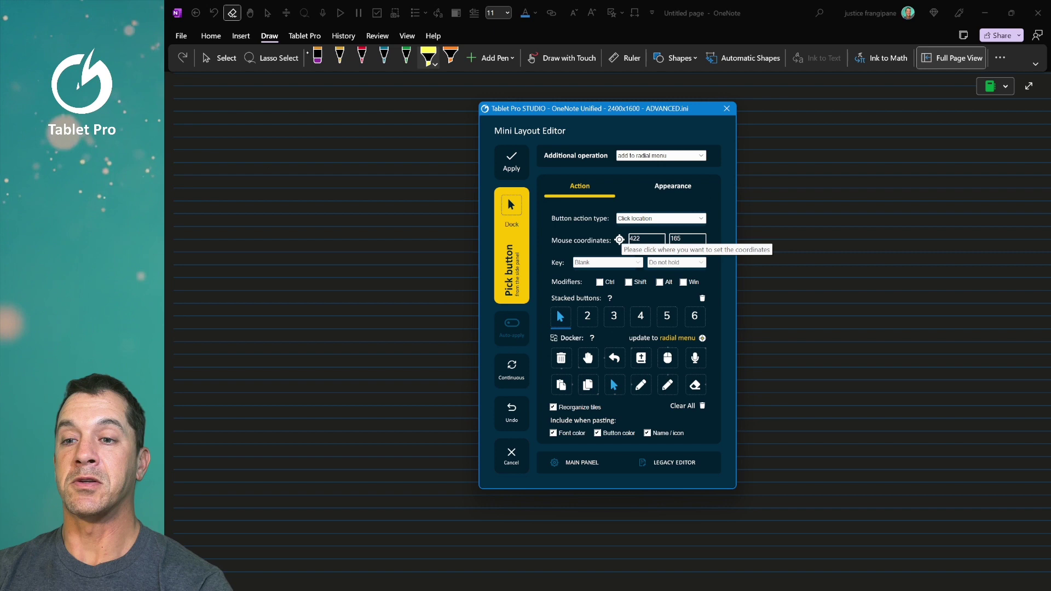
left_click(268, 14)
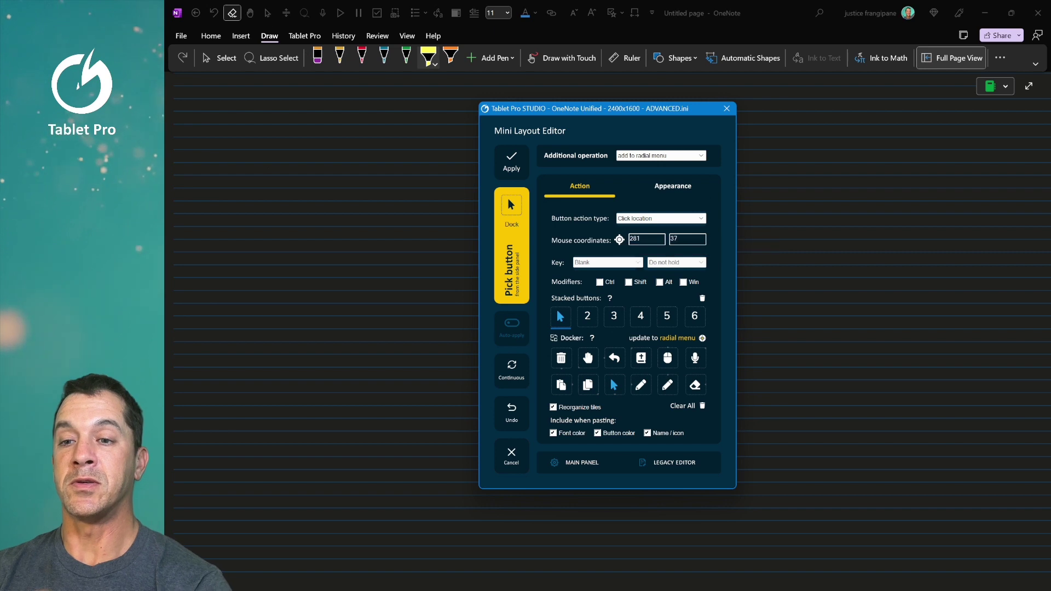
- Remap the hand button to OneNote's panning tool, save the changes to the radial menu, and close the editor
left_click(587, 359)
left_click(619, 239)
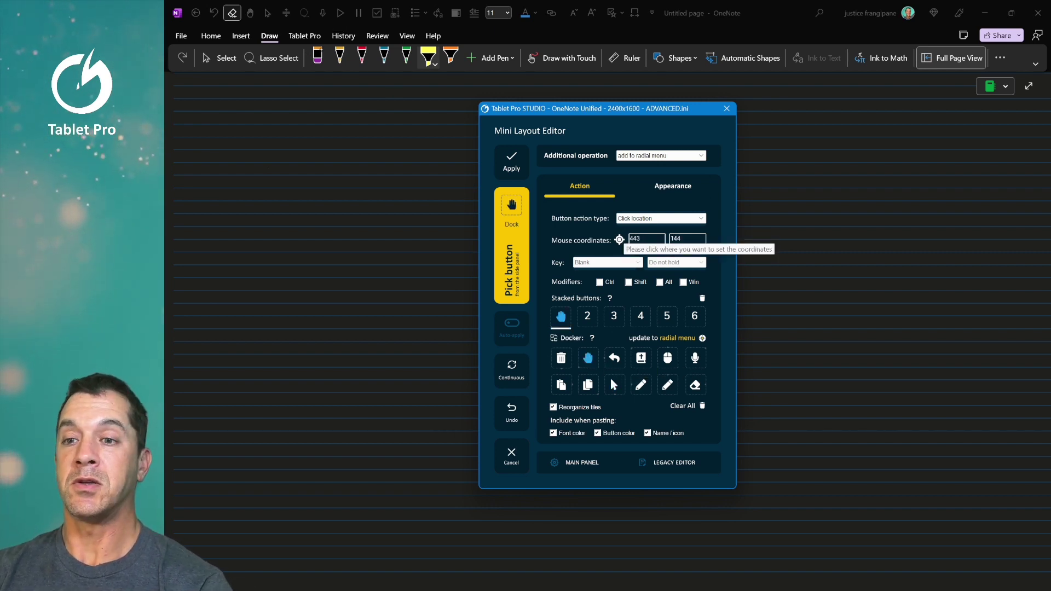
left_click(251, 13)
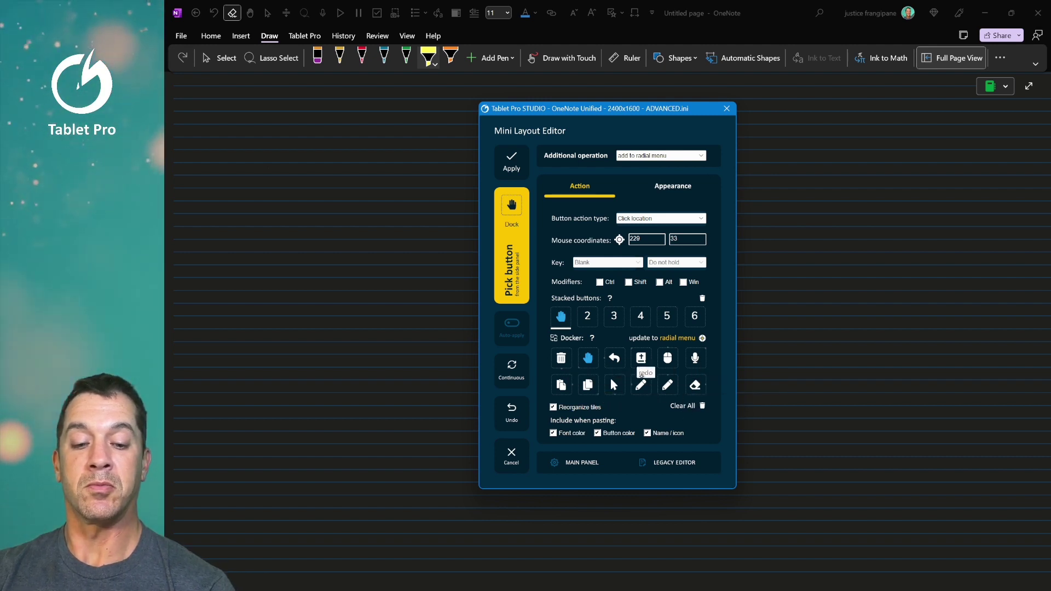
left_click(702, 337)
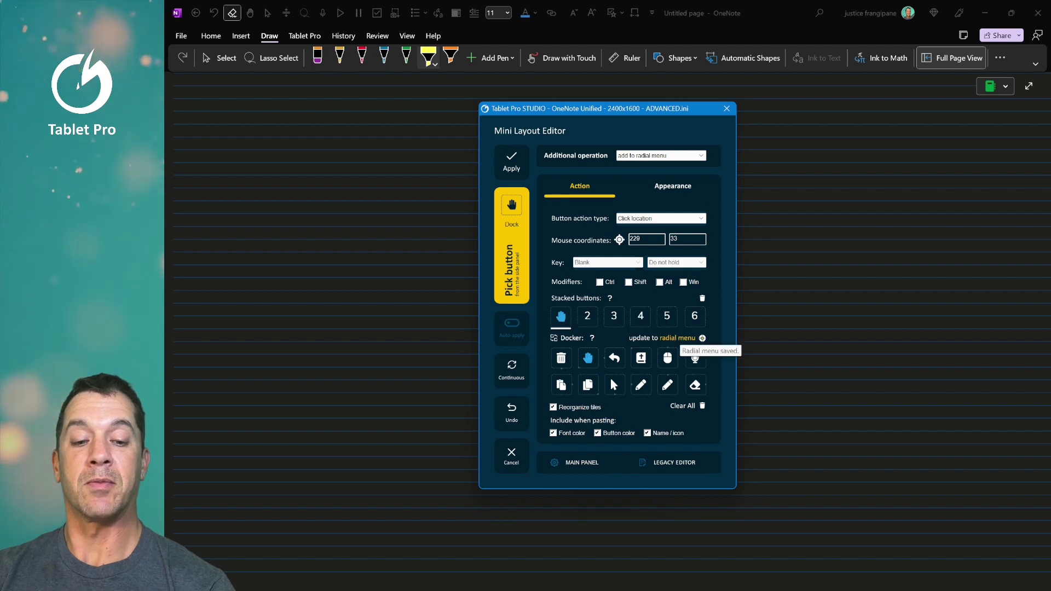
left_click(726, 108)
- Test the red pen, eraser and selection buttons of the radial menu on the page
right_click(596, 269)
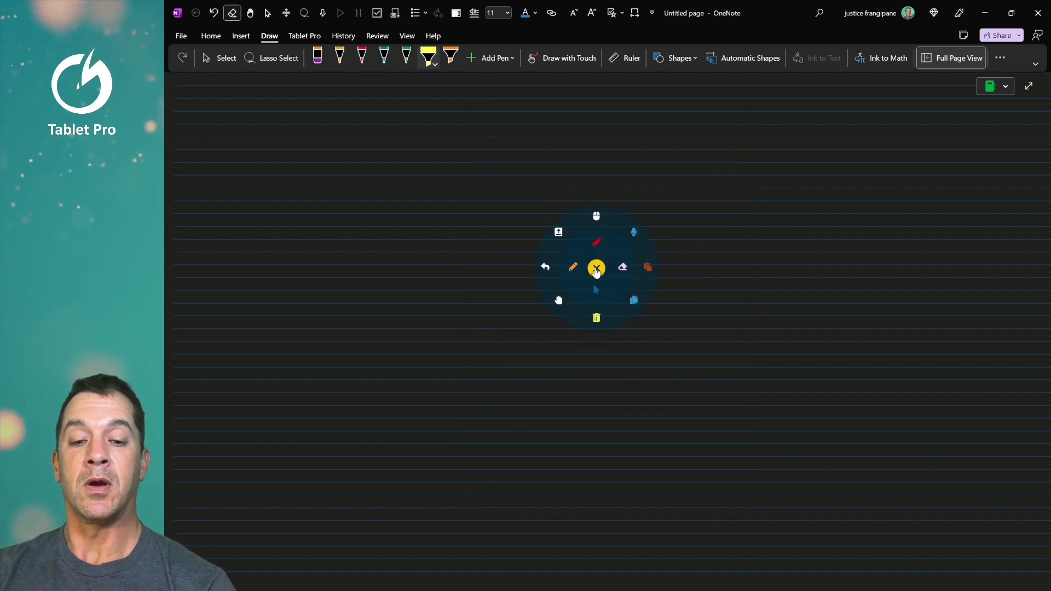
left_click(597, 268)
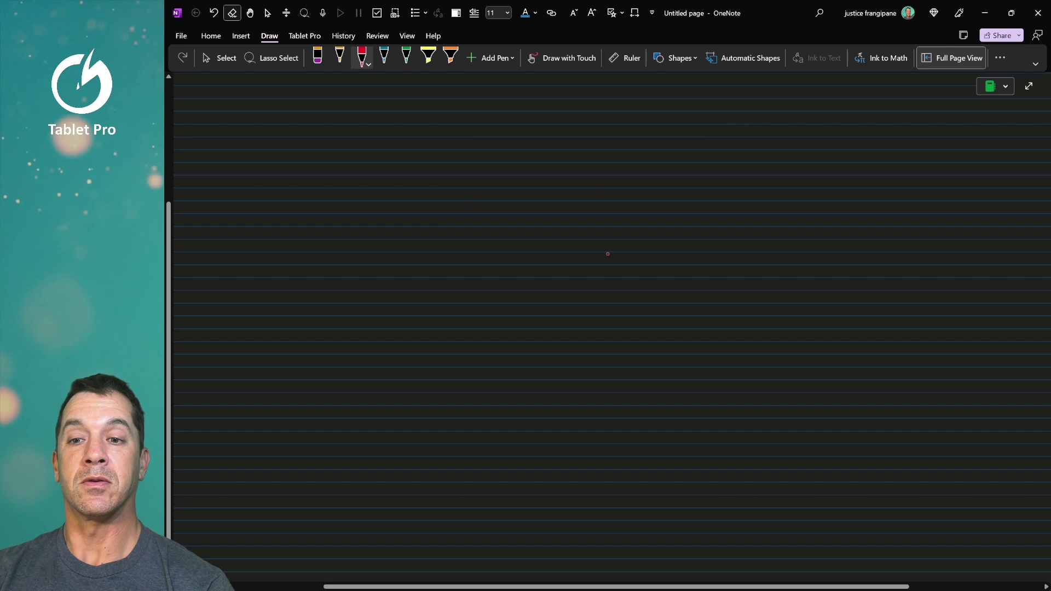
right_click(606, 268)
left_click(635, 271)
right_click(610, 271)
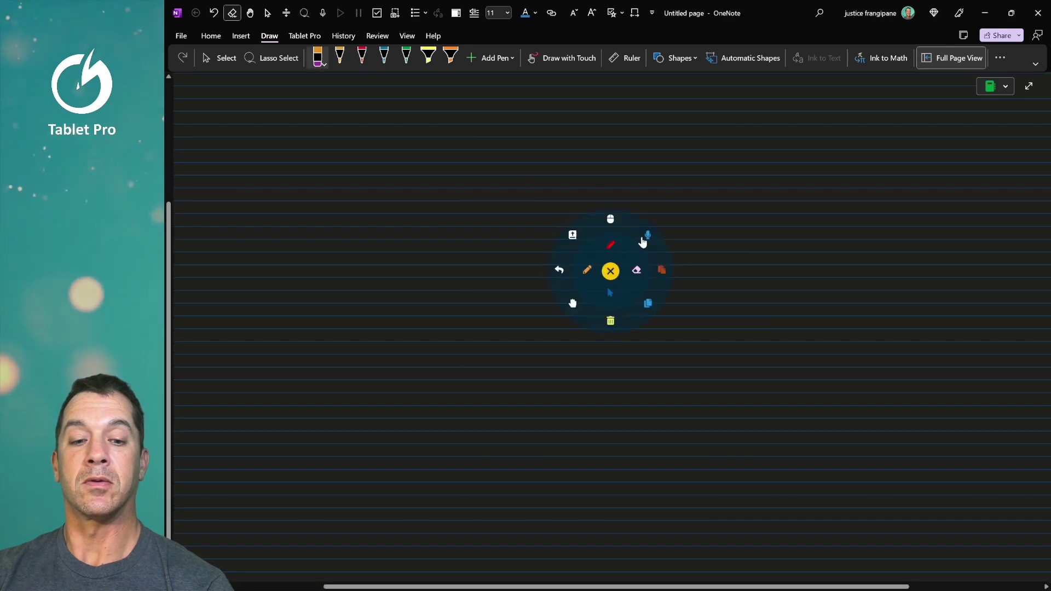
left_click(610, 293)
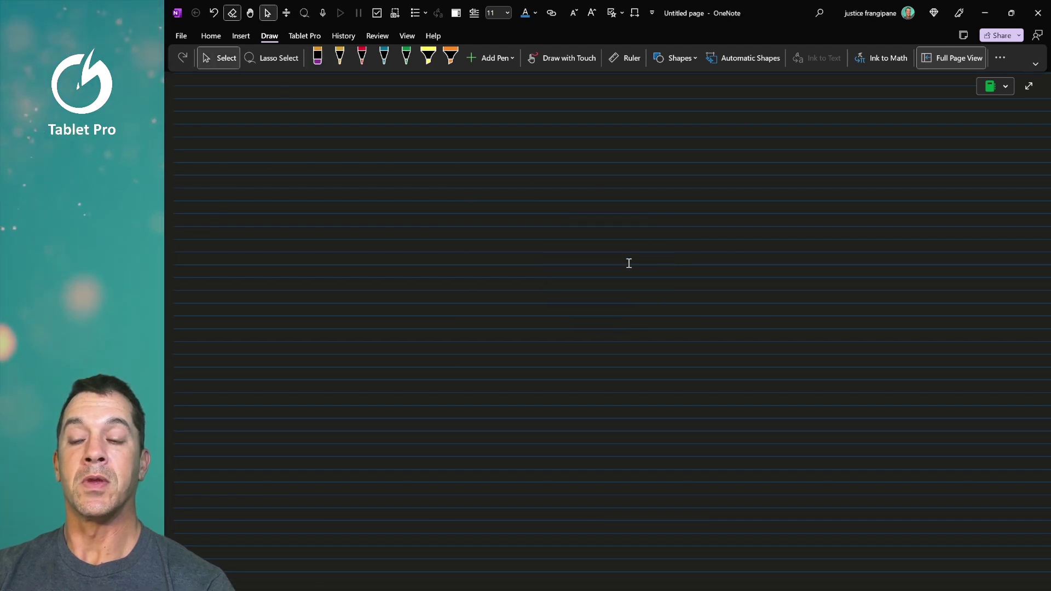
- Review the pen settings in OneNote's Advanced options and leave the dialog without applying changes
left_click(181, 36)
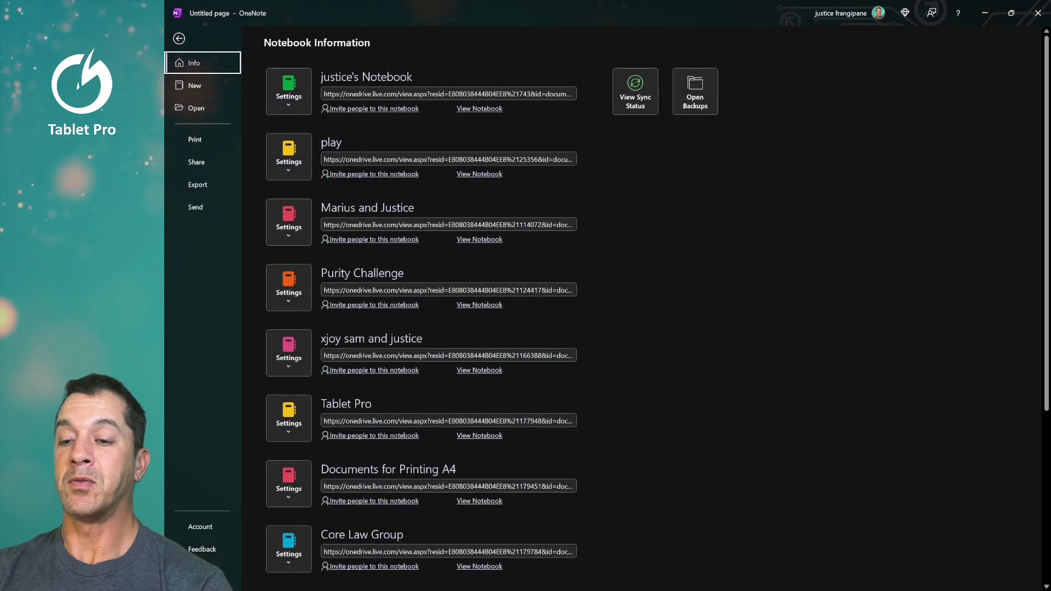
left_click(200, 527)
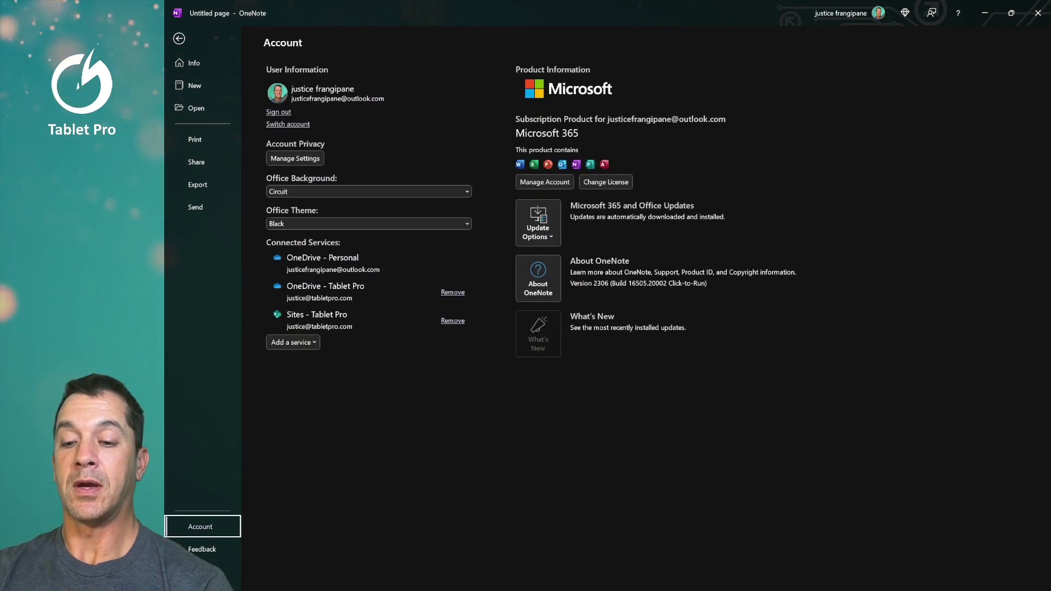
left_click(200, 572)
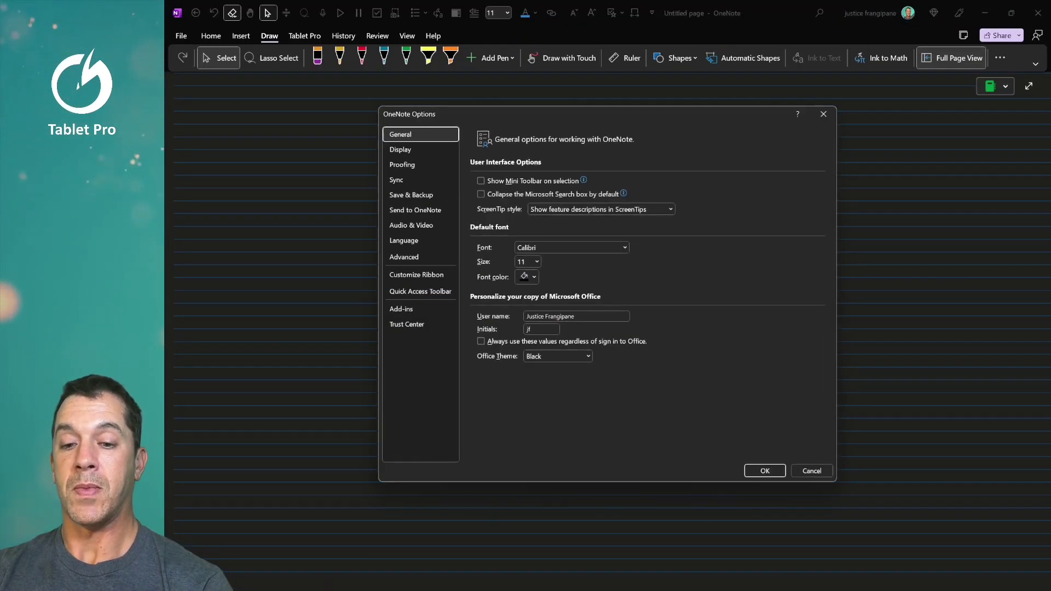
left_click(427, 259)
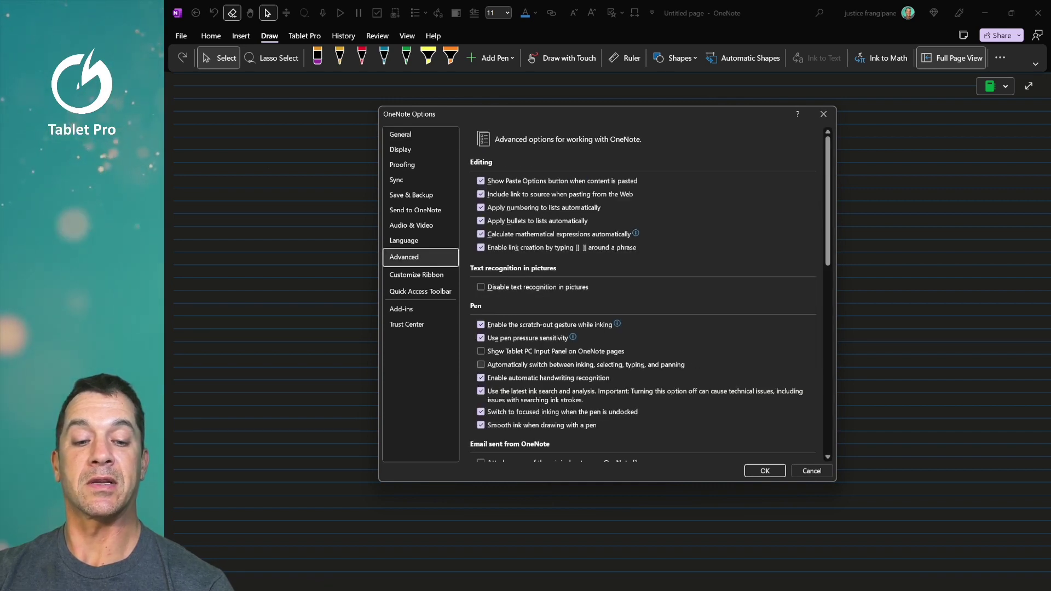
left_click(812, 471)
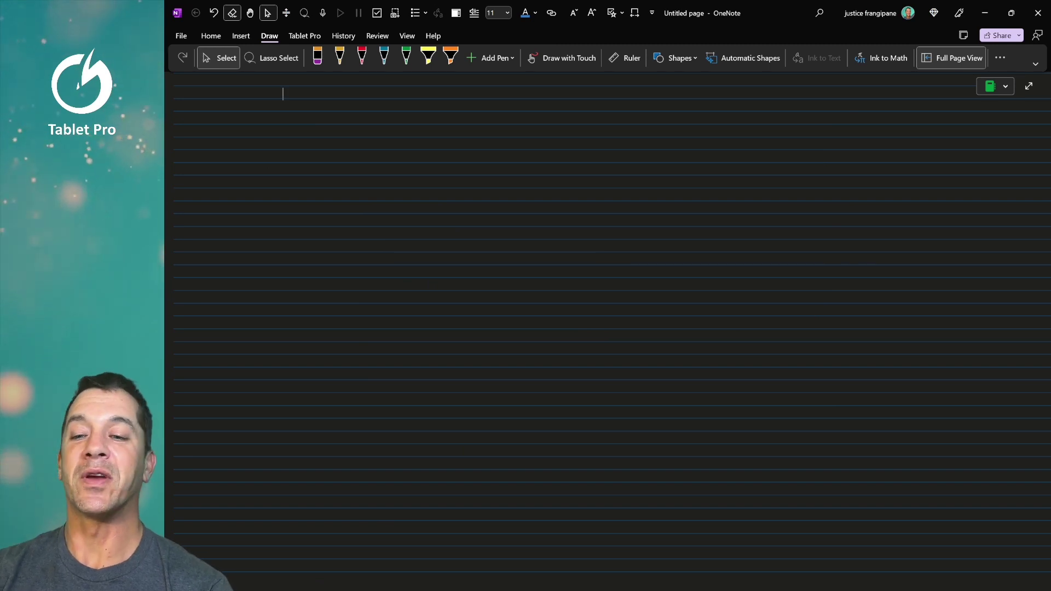
- Choose the orange pen from the radial menu and handwrite "write something" near the top of the blank page
right_click(502, 186)
left_click(479, 190)
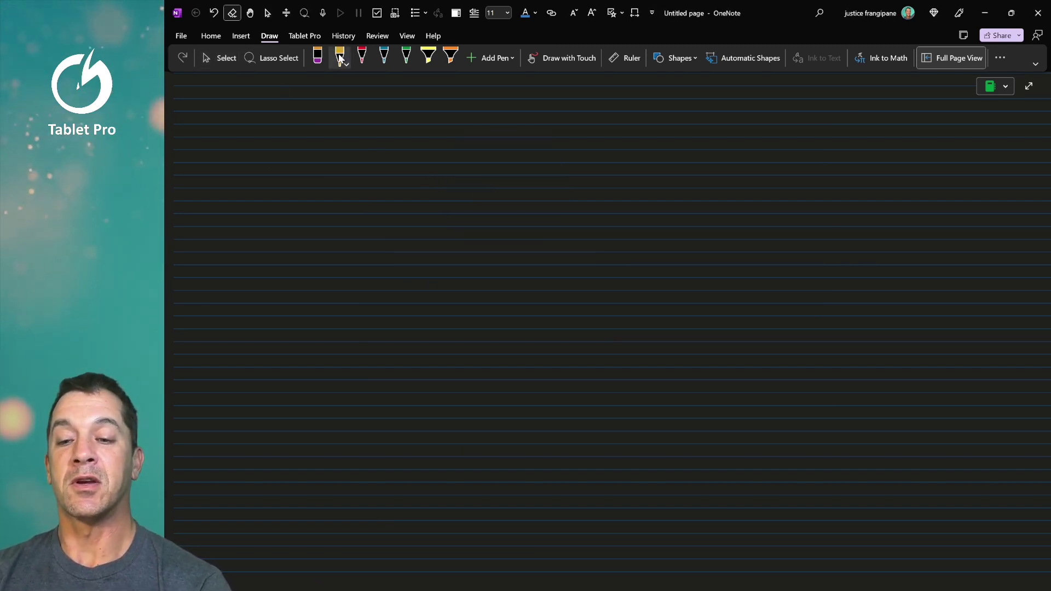
left_click_drag(381, 171, 507, 170)
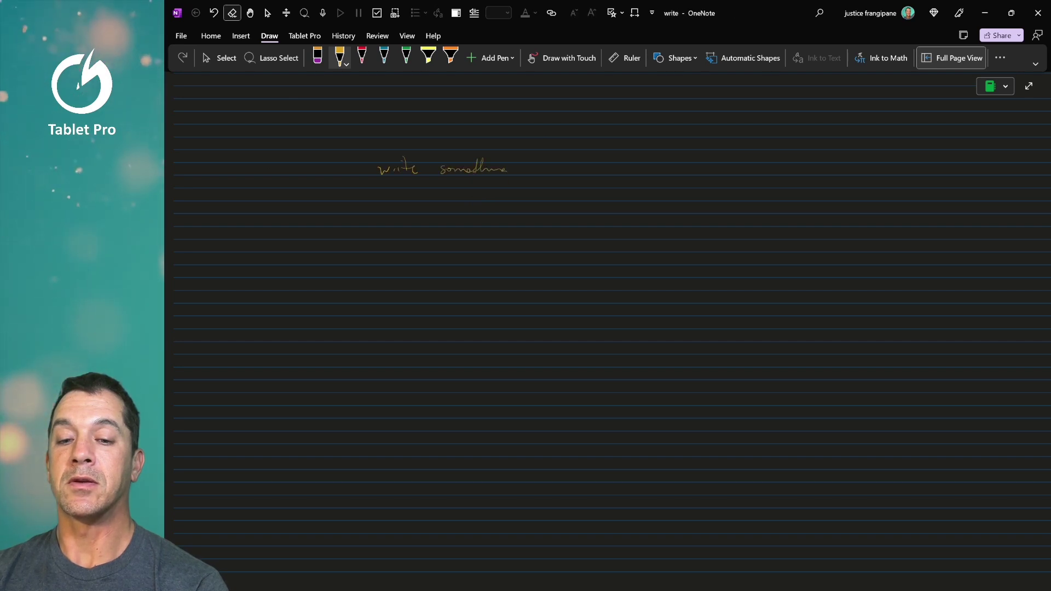
- Select the handwritten "write something" and convert the ink to text
right_click(503, 201)
left_click(464, 167)
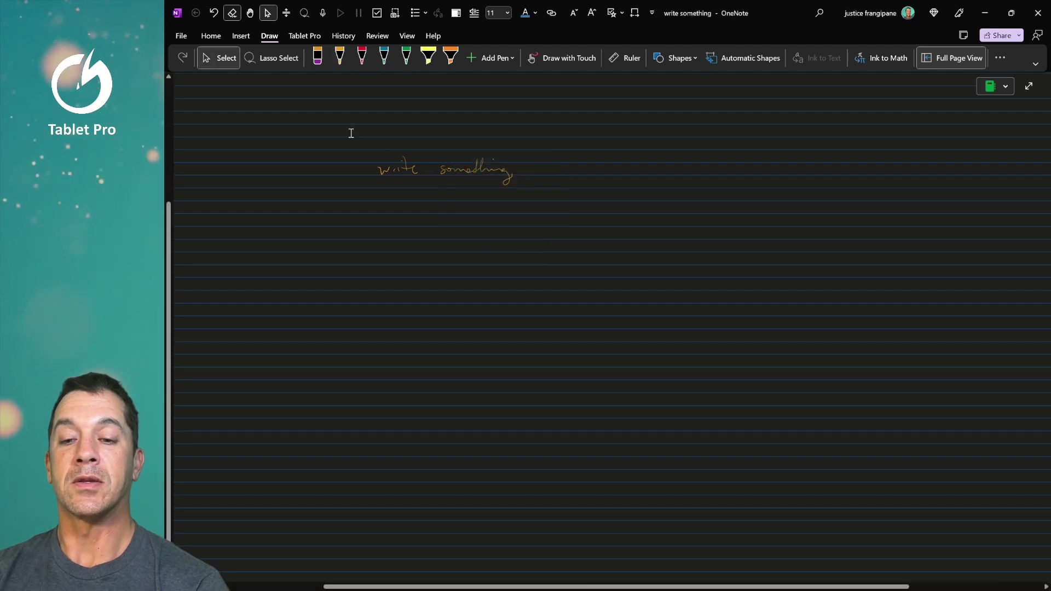
left_click_drag(351, 133, 582, 226)
left_click(816, 57)
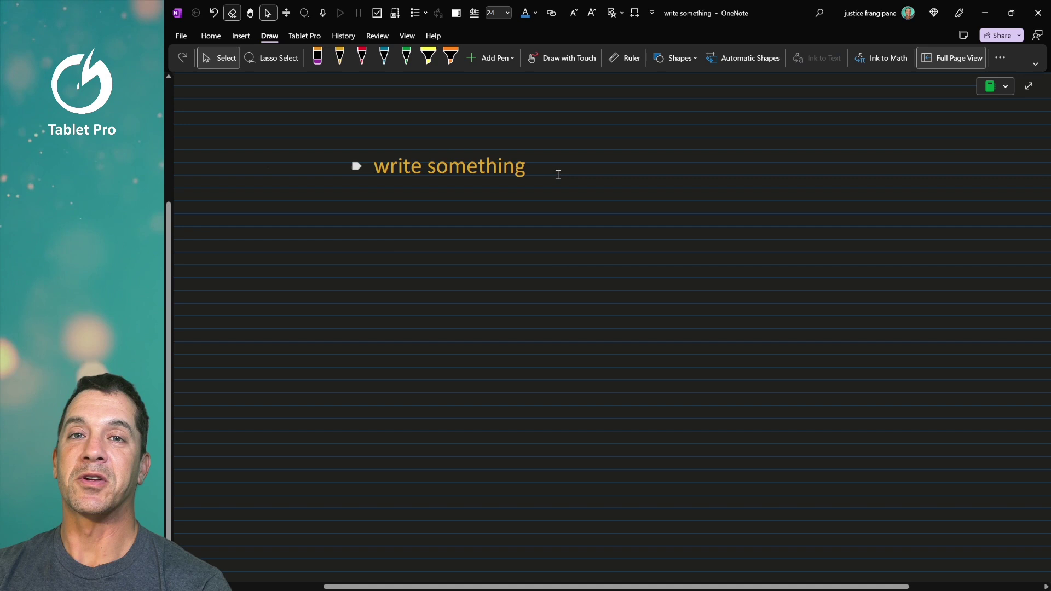
- Choose the red pen from the radial menu and write "handwrite something" beneath the converted text
left_click(441, 207)
right_click(461, 203)
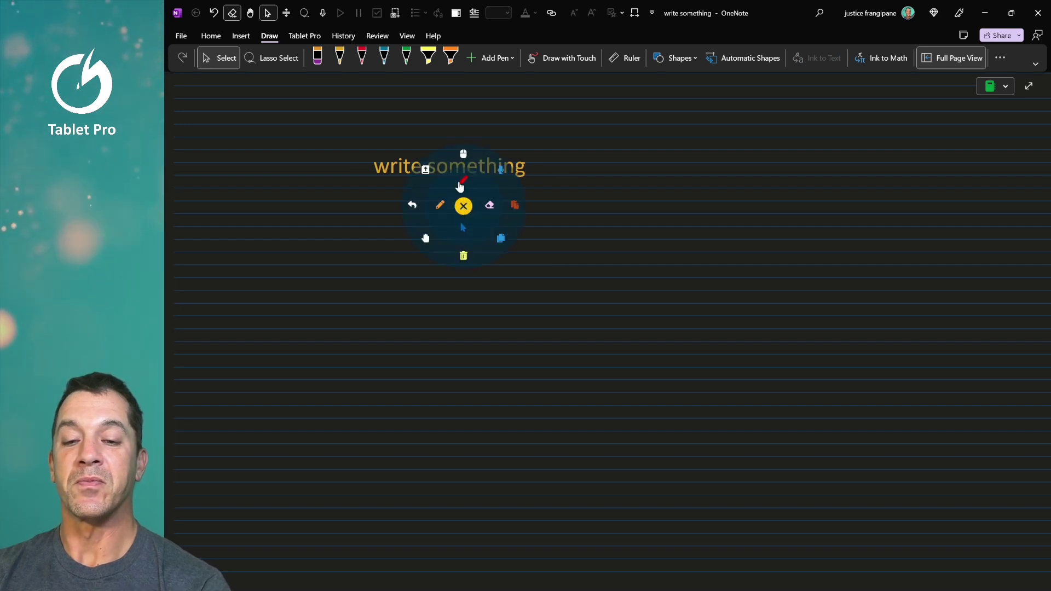
left_click(460, 182)
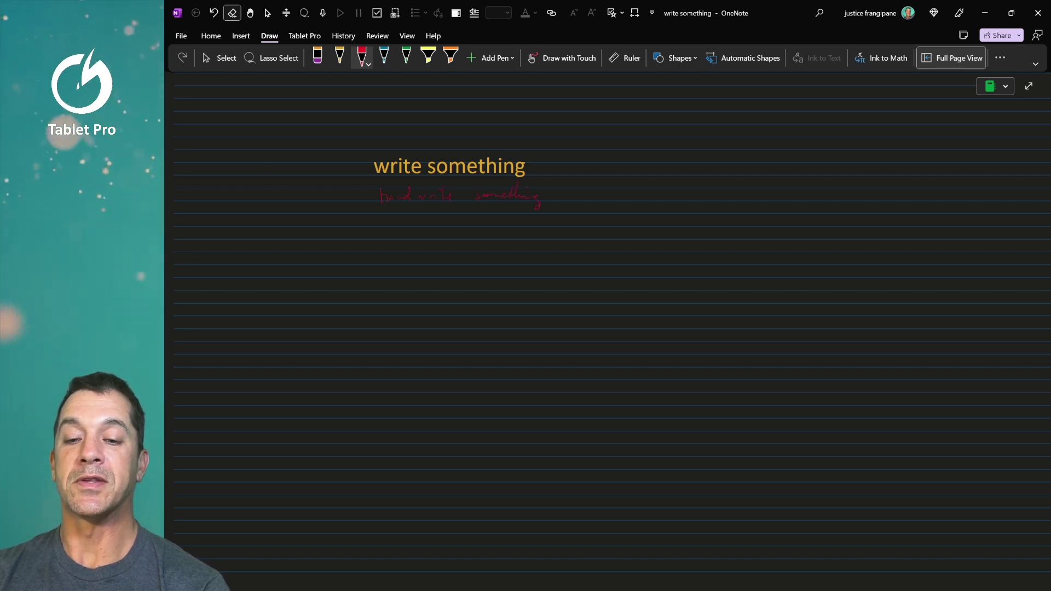
- Switch to the selection tool, place the cursor below the red handwriting, and dictate a sentence about voice input from the radial menu
left_click(556, 251)
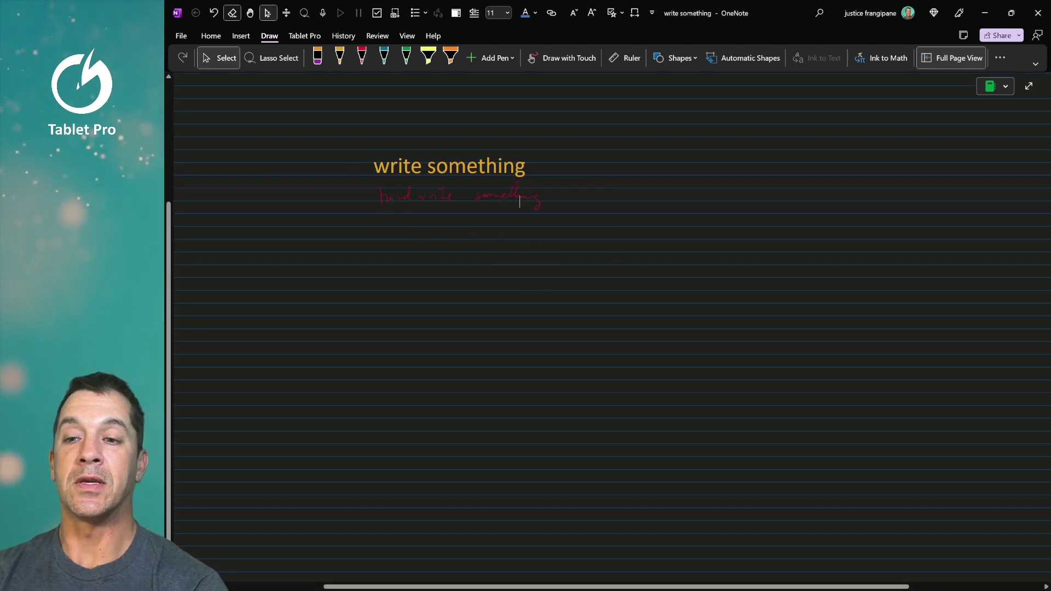
right_click(417, 245)
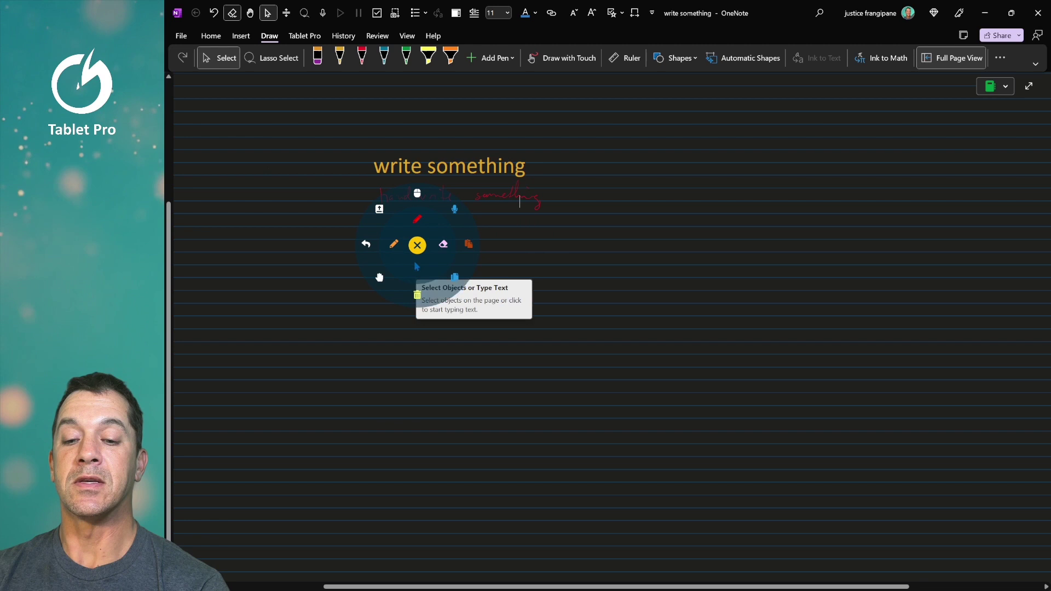
left_click(417, 270)
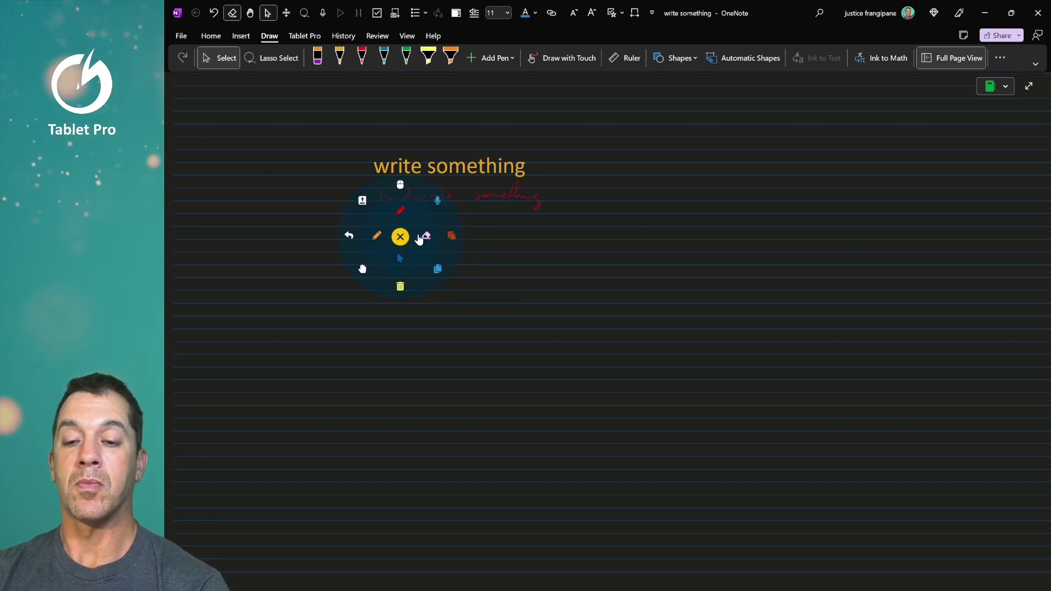
left_click(438, 201)
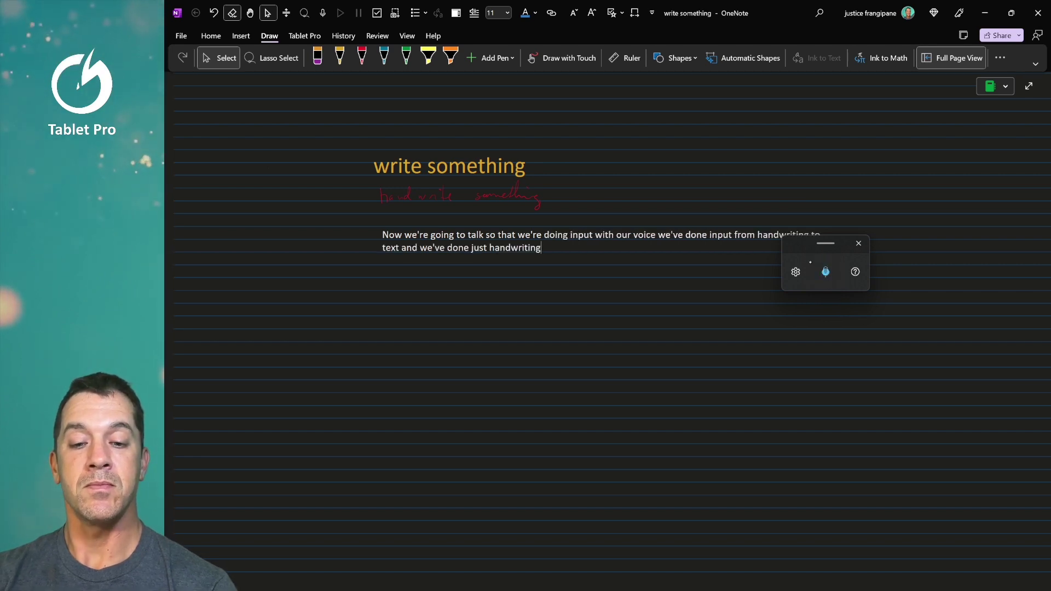
- Open Bible Verse Expander from the radial menu and display Joshua chapter 1
right_click(390, 281)
left_click(355, 246)
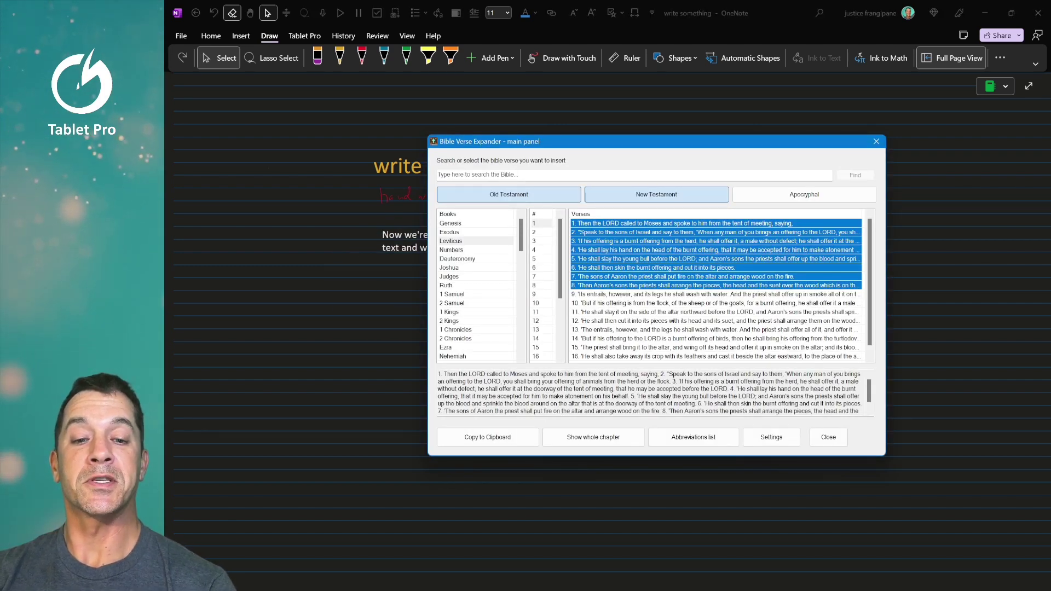
left_click(622, 295)
left_click(449, 267)
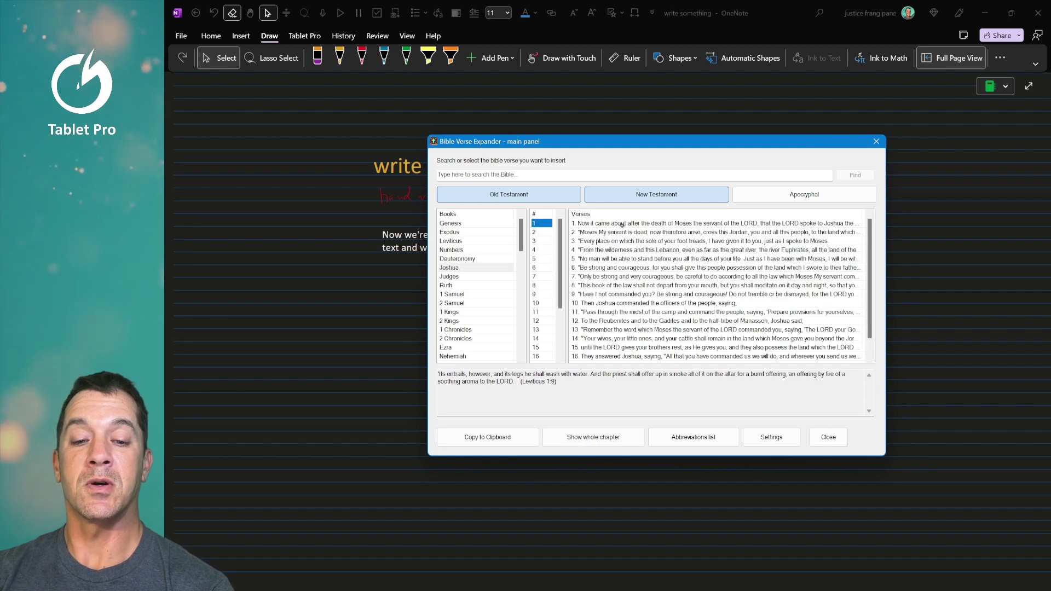
- Copy Joshua 1:9-12 from Bible Verse Expander and paste the passage below the dictated paragraph
left_click(612, 294)
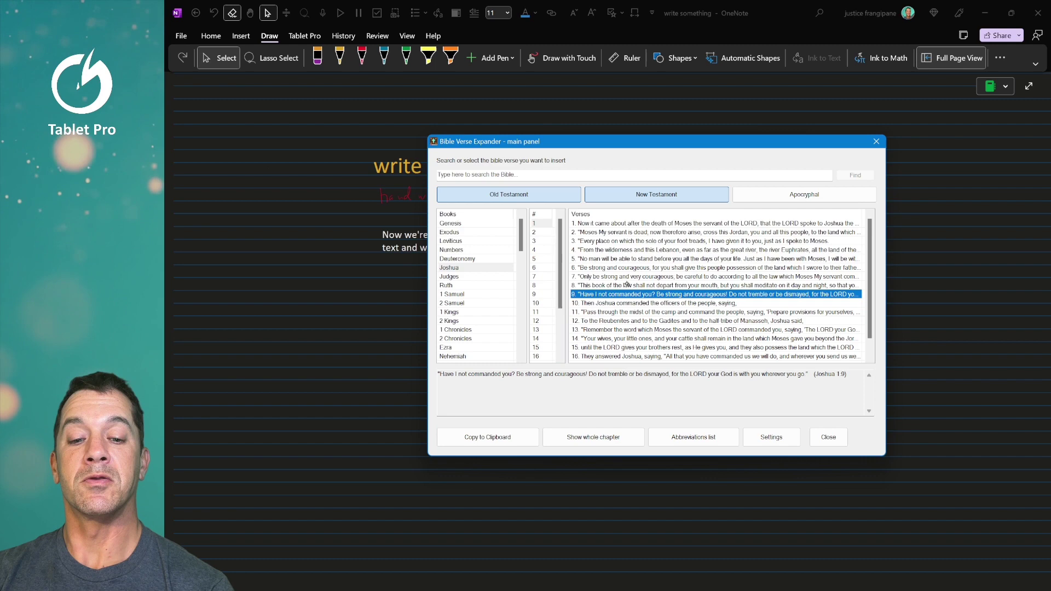
right_click(619, 317)
left_click(618, 317)
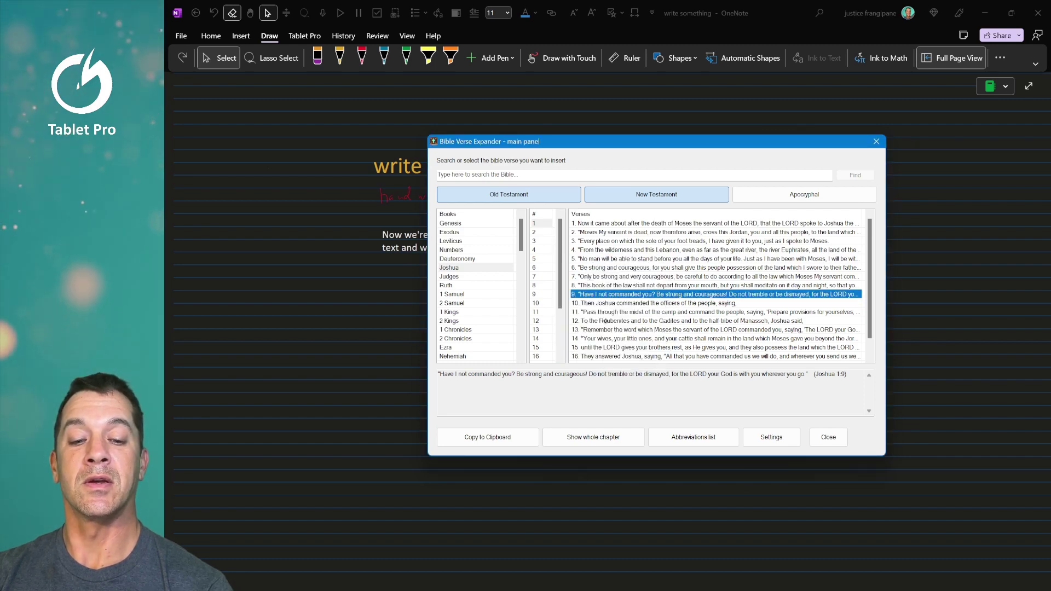
left_click_drag(609, 321, 618, 295)
right_click(613, 269)
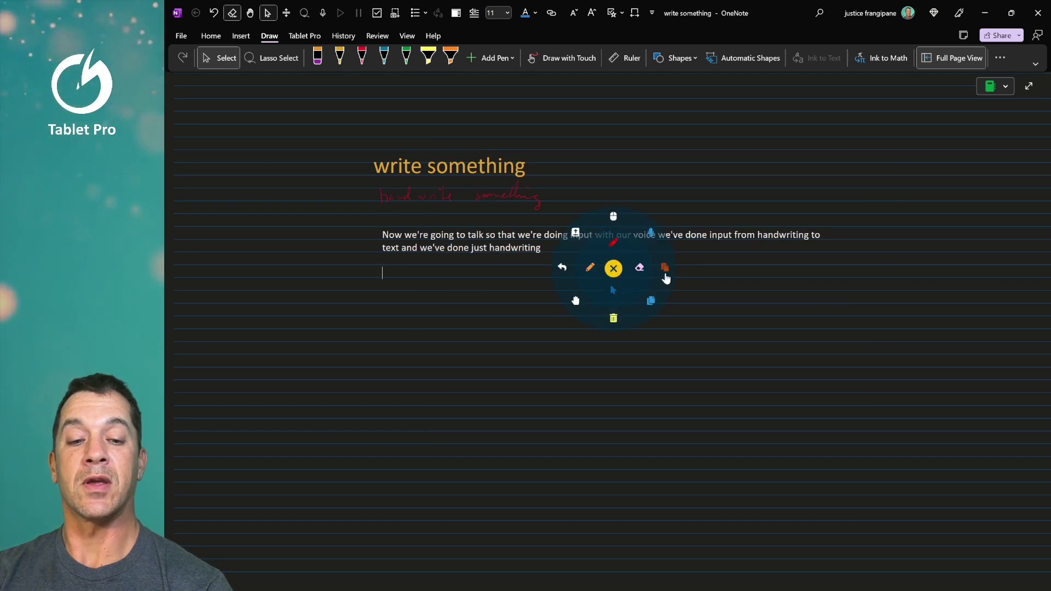
left_click(651, 301)
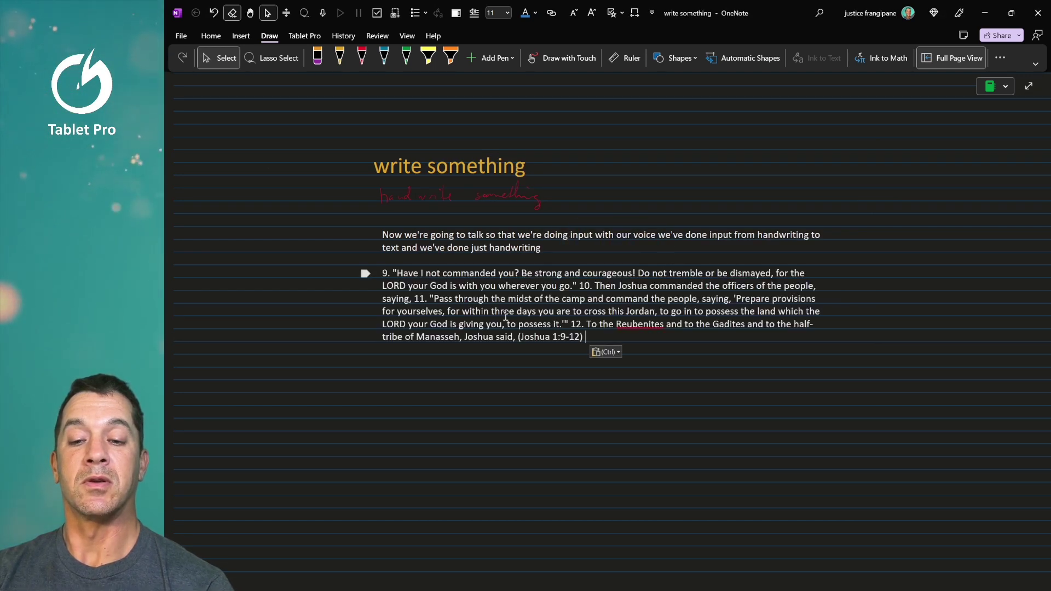
- Reopen Bible Verse Expander, copy Genesis 1:1, and paste it below the Joshua passage
right_click(522, 345)
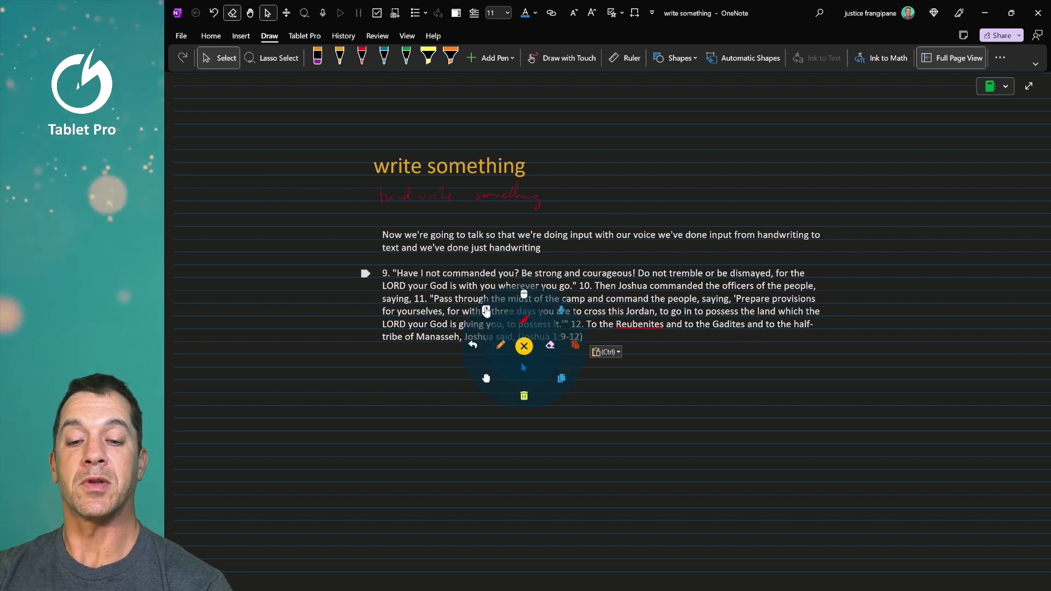
left_click(523, 396)
left_click(467, 227)
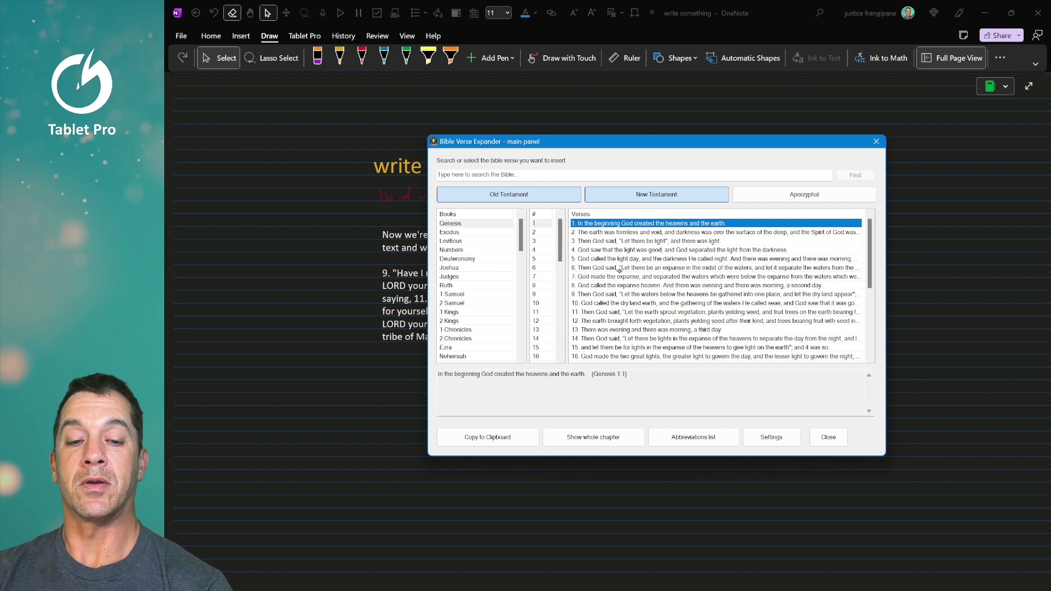
double_click(630, 224)
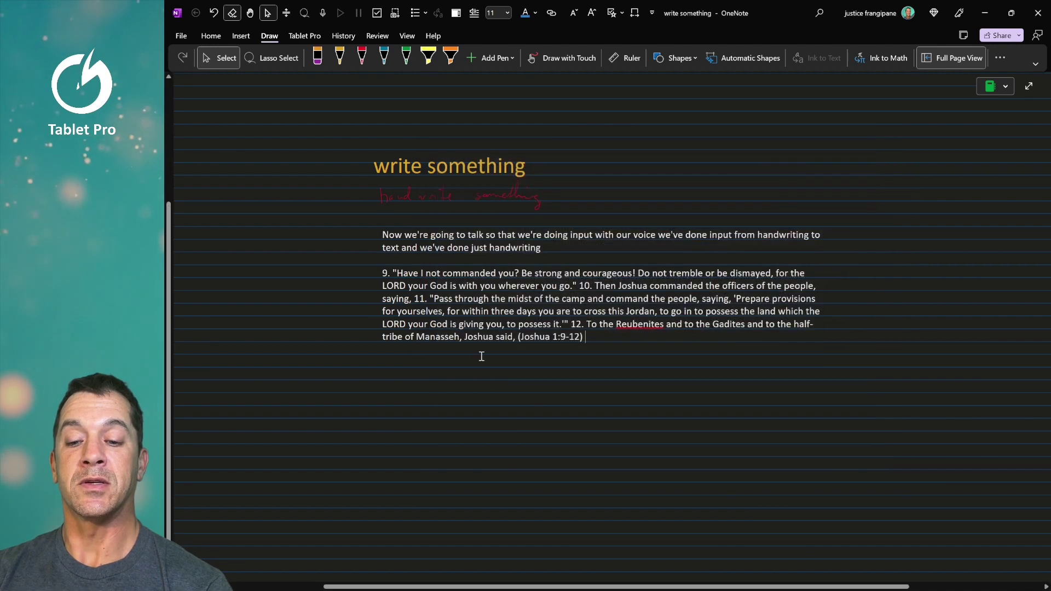
left_click(381, 384)
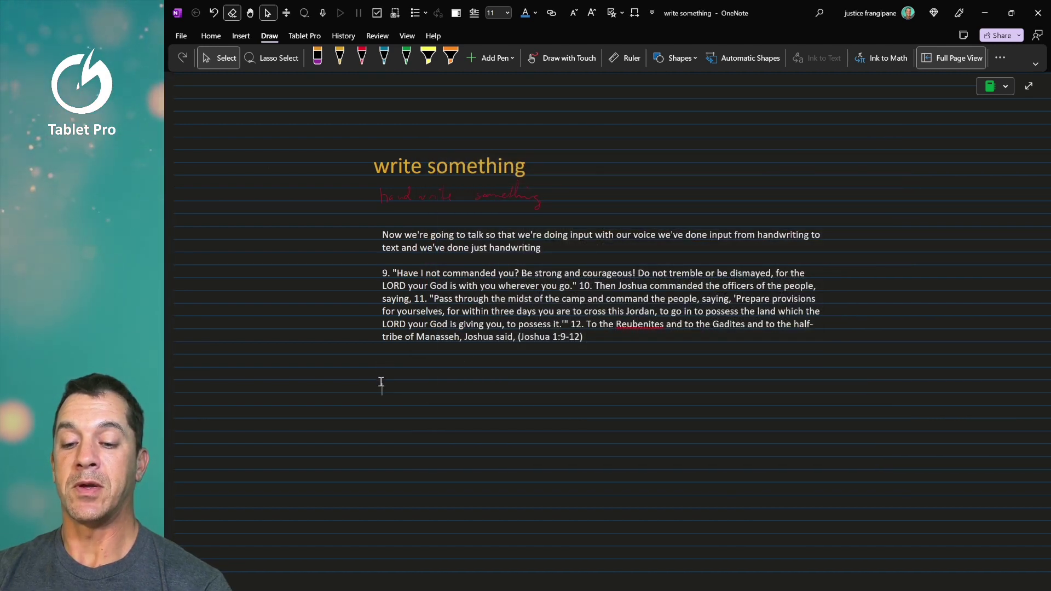
right_click(409, 383)
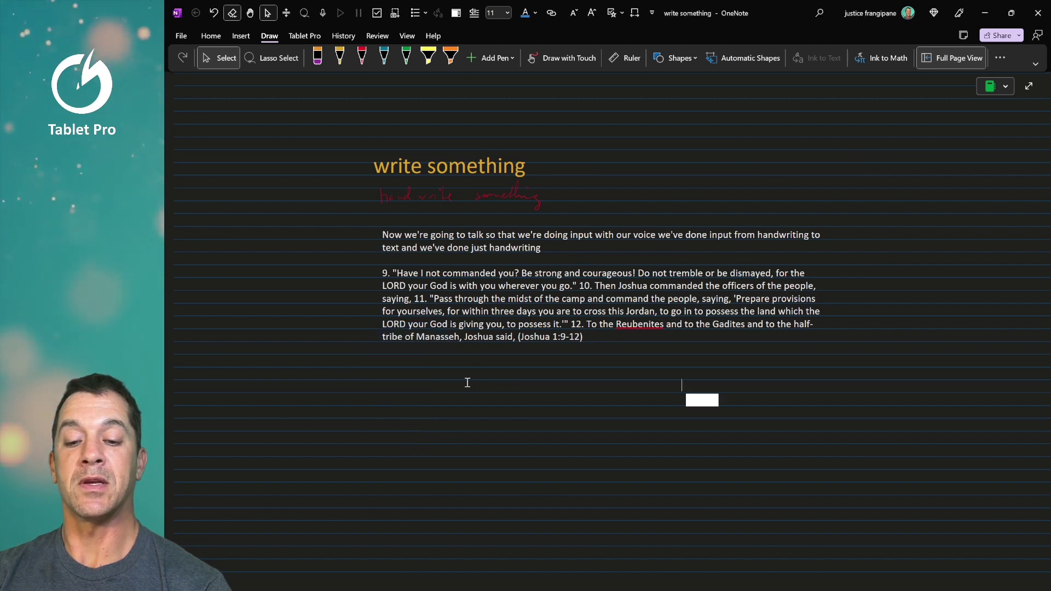
- Handwrite "write a few more things" with the orange pen below the Genesis 1:1 verse
right_click(638, 359)
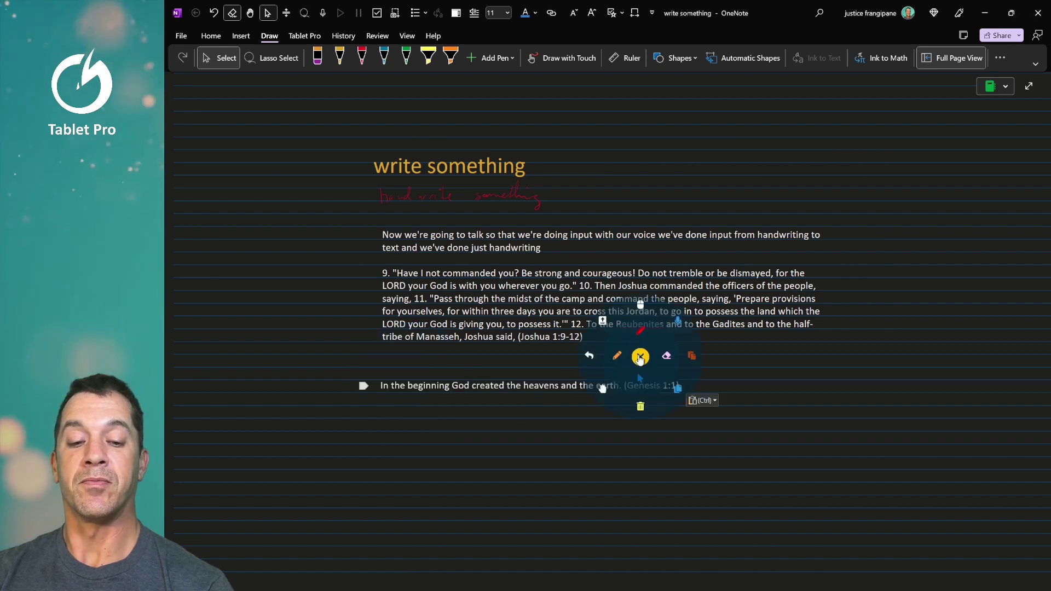
left_click(606, 391)
left_click_drag(610, 398, 516, 282)
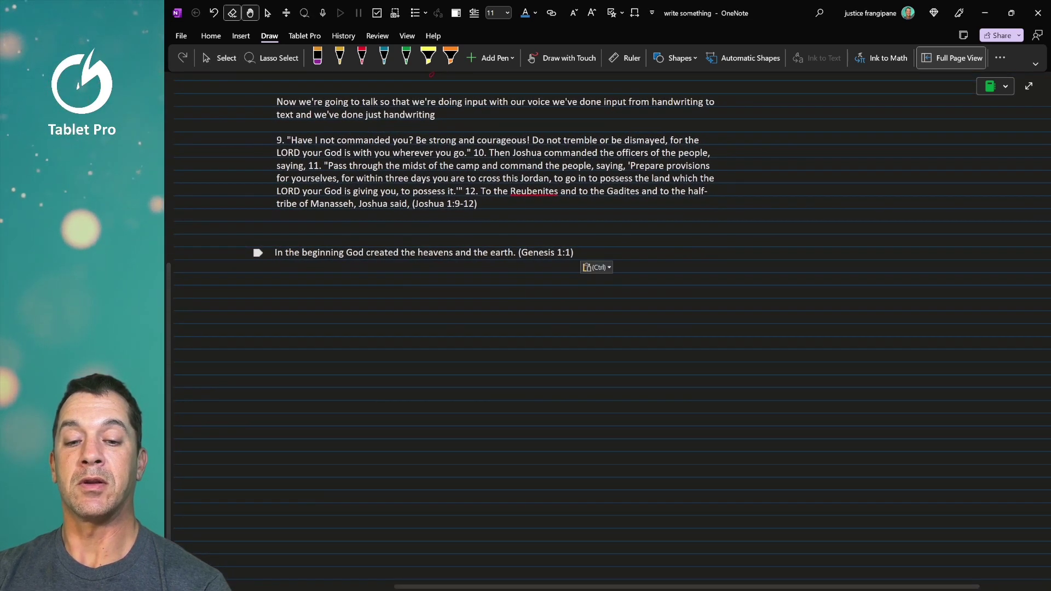
right_click(470, 300)
left_click(339, 57)
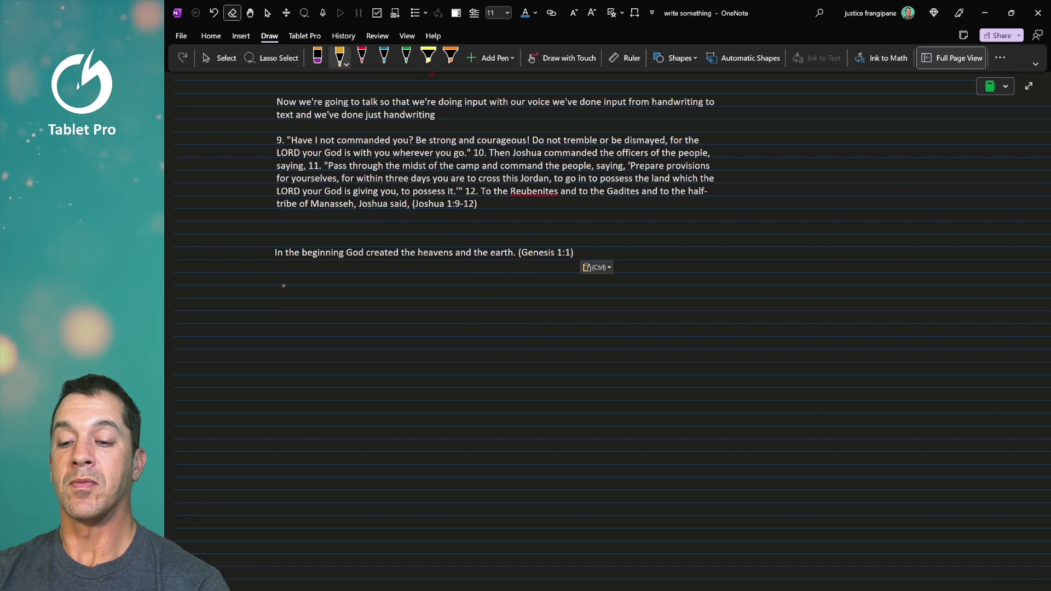
left_click_drag(281, 287, 297, 293)
left_click_drag(300, 289, 300, 293)
mouse_move(305, 281)
left_mouse_down()
mouse_move(306, 294)
mouse_move(310, 286)
left_mouse_up()
left_click_drag(310, 290, 314, 294)
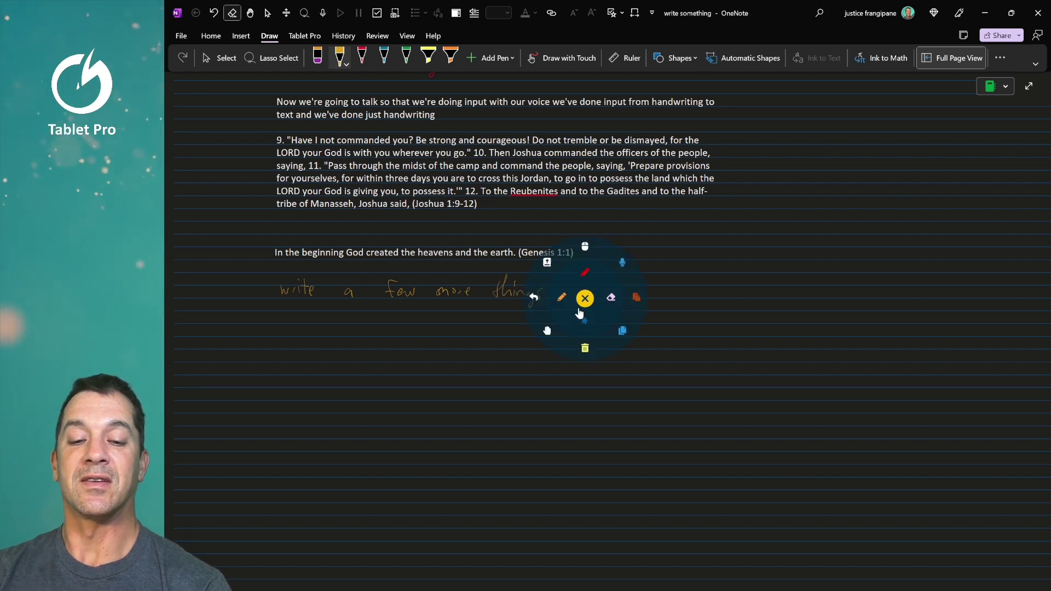
- Select the handwritten word "things" and delete it using the radial menu
left_click(584, 320)
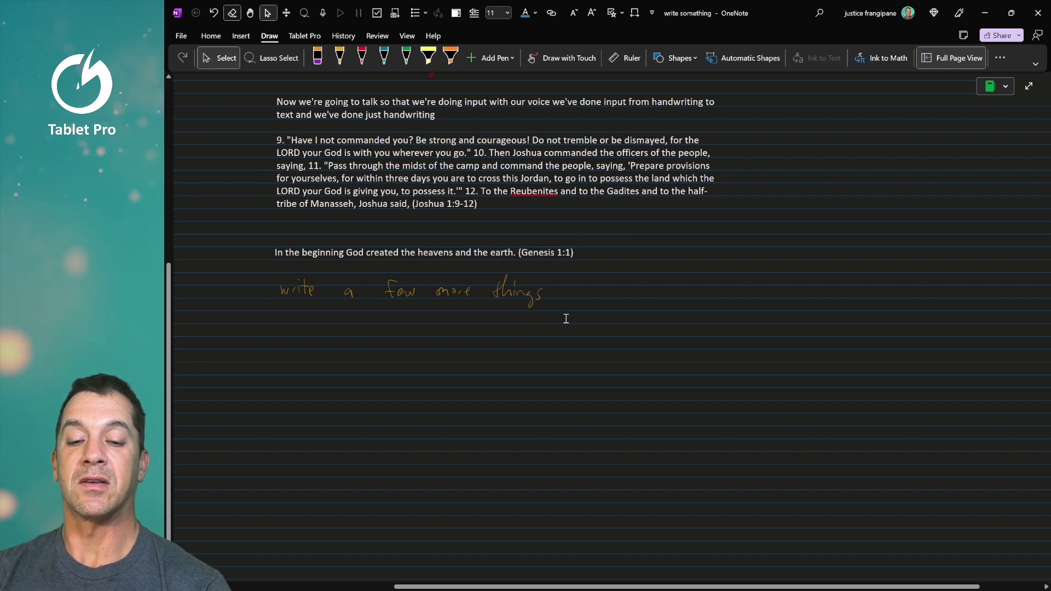
left_click_drag(569, 335, 488, 273)
right_click(584, 304)
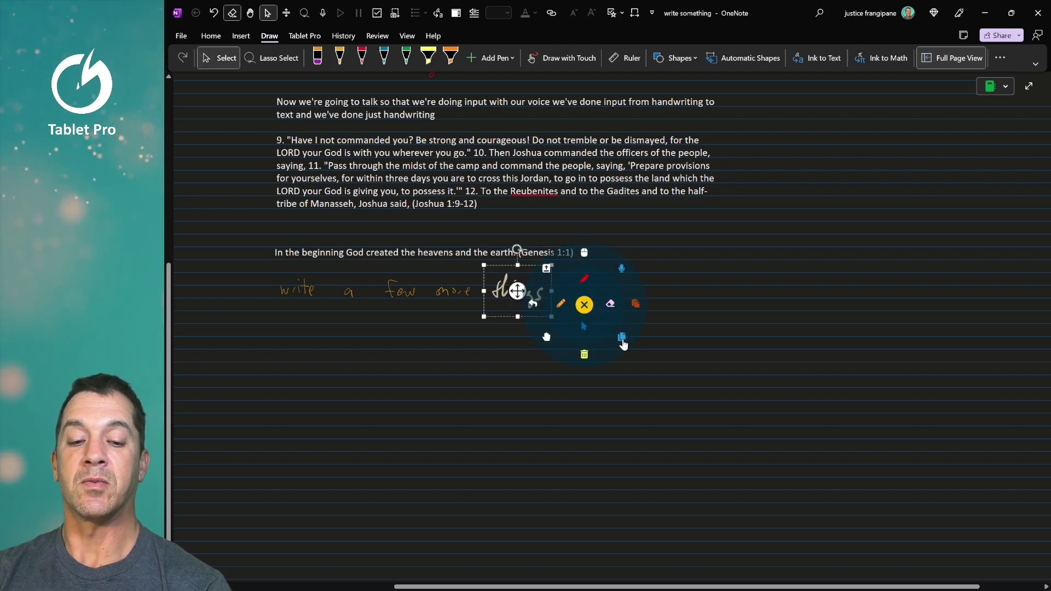
left_click(584, 356)
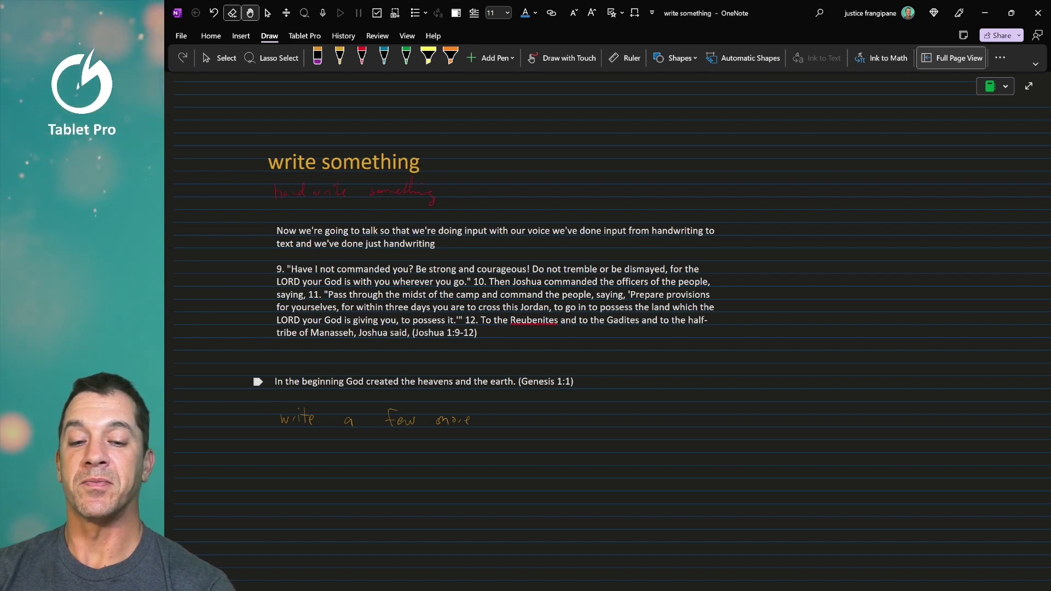
- Return to the desktop, switch to Microsoft Store, and search for "tablet pro studio"
right_click(622, 253)
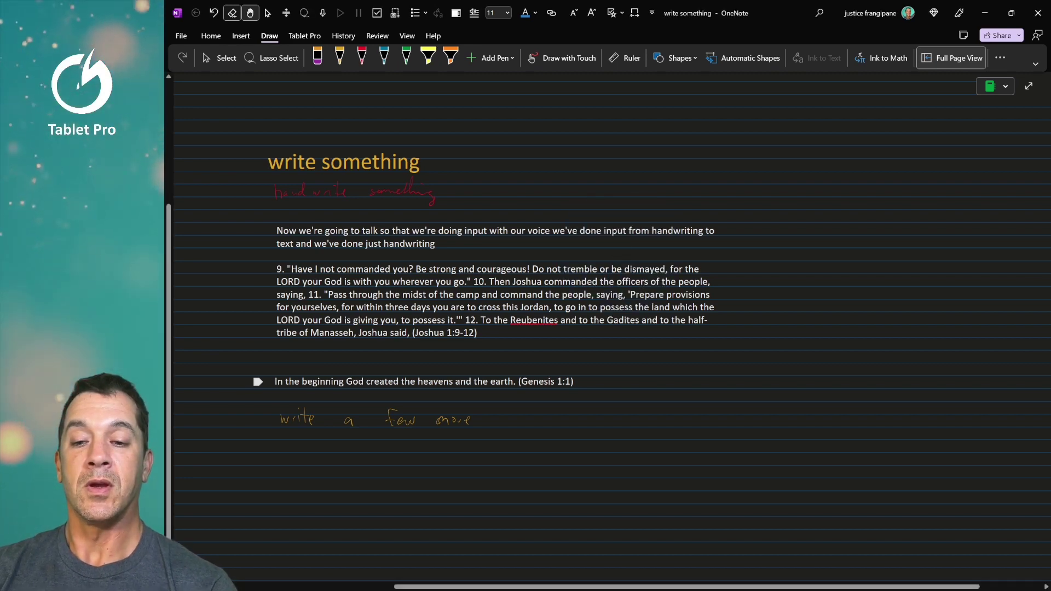
key("super+d")
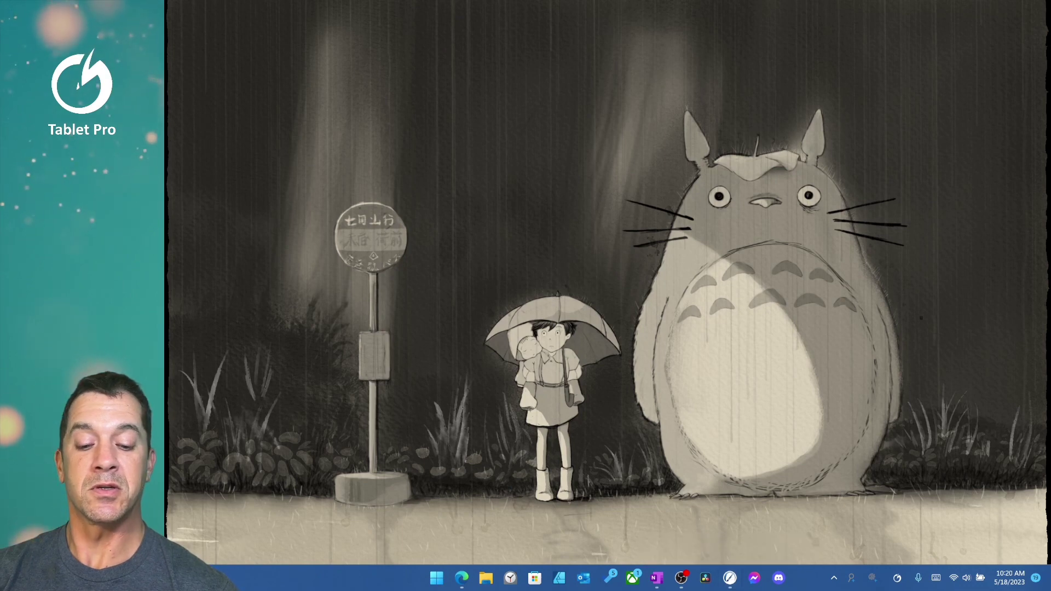
left_click(534, 578)
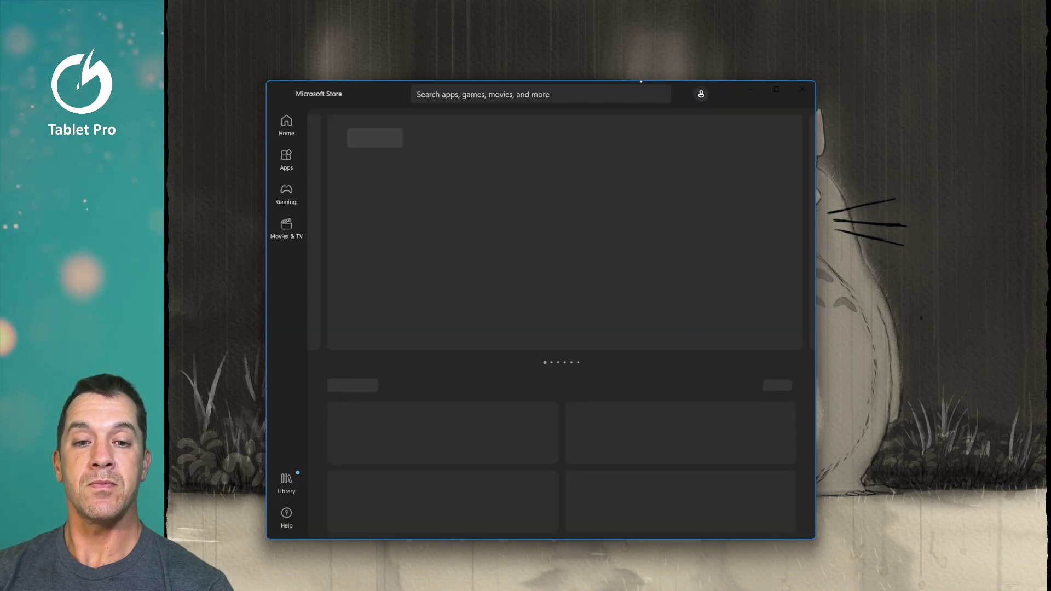
left_click(559, 102)
left_click(474, 148)
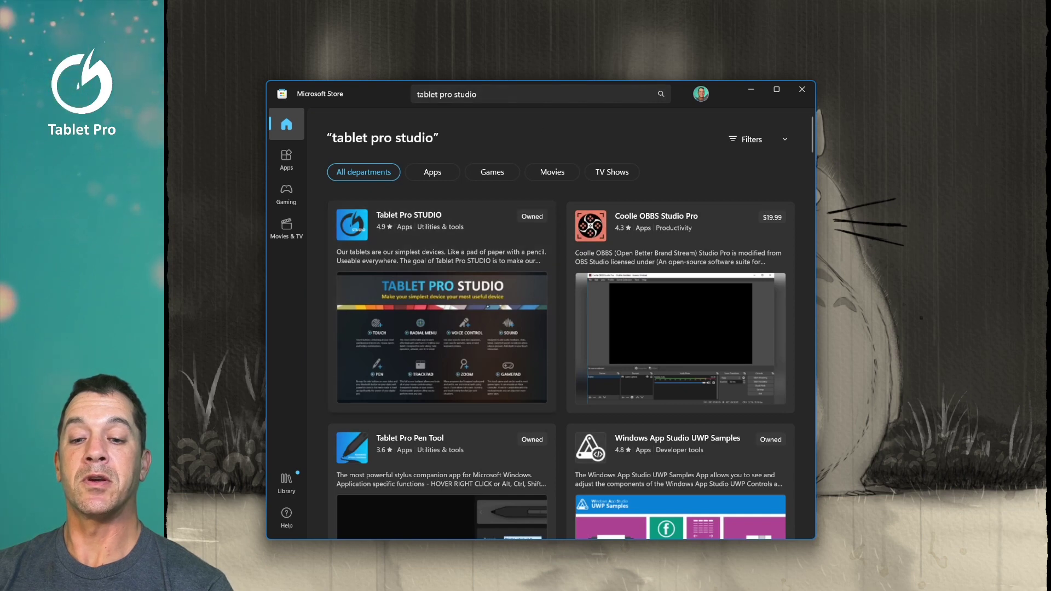
- Search the store for "Bible Verse Expander" and open the app's product page
left_click(528, 99)
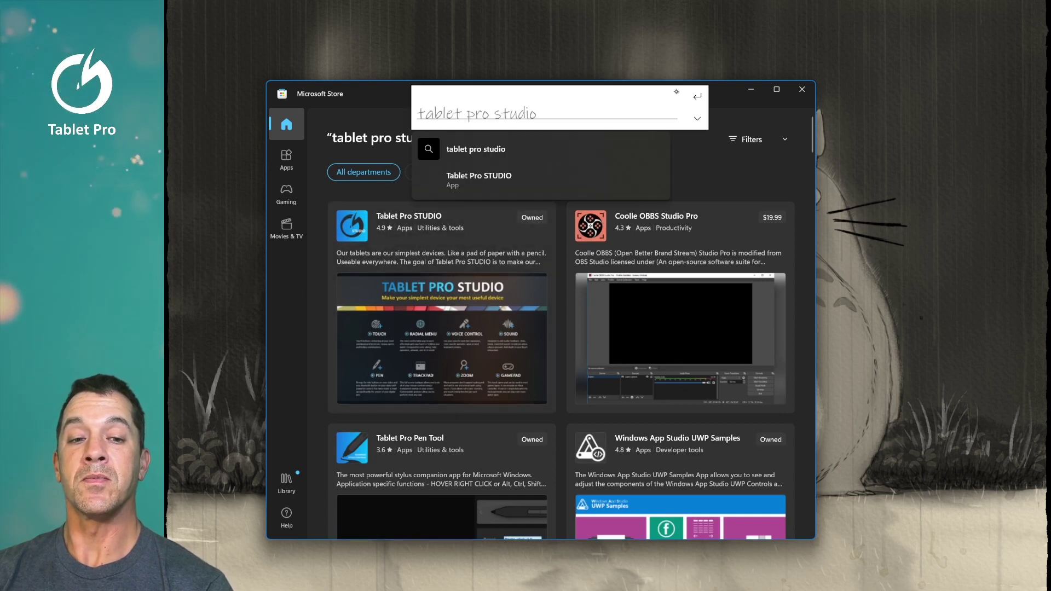
left_click(696, 97)
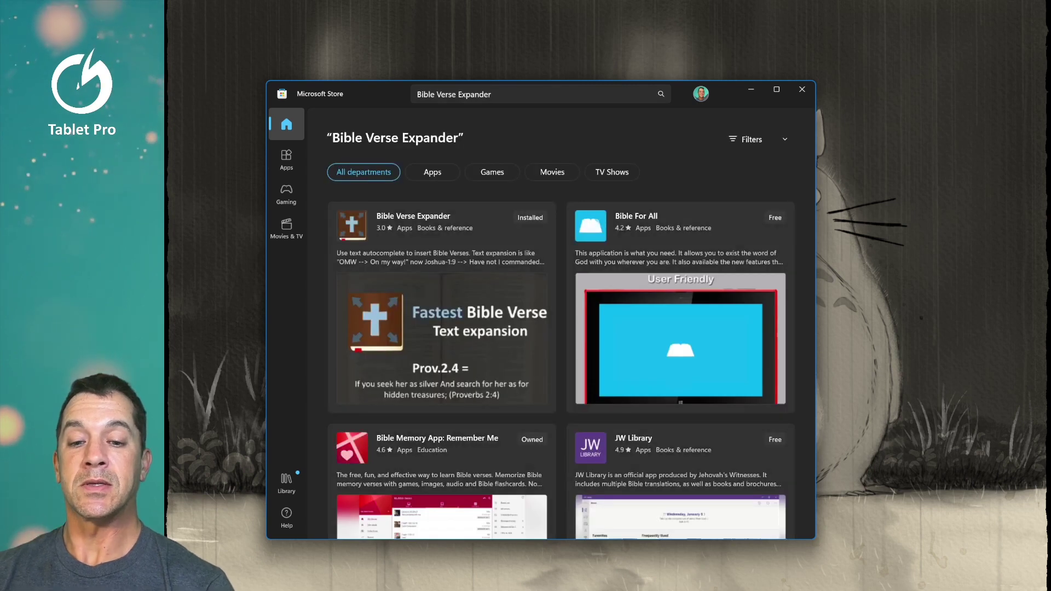
left_click(456, 328)
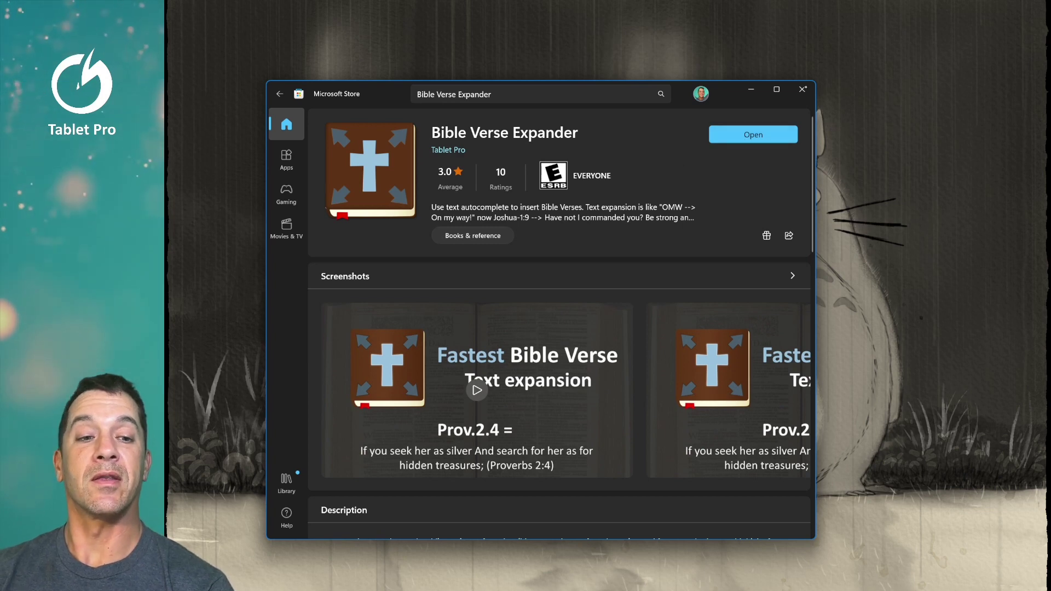
- Close Microsoft Store and move the Tablet Pro Studio icon from the hidden tray icons onto the taskbar
left_click(802, 89)
left_click(859, 578)
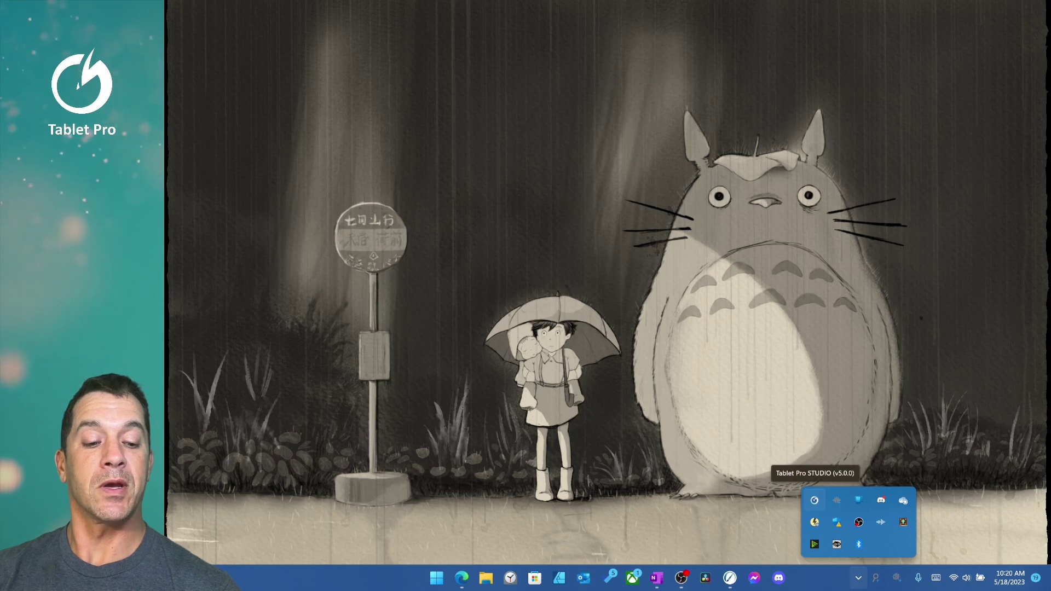
left_click_drag(815, 500, 860, 577)
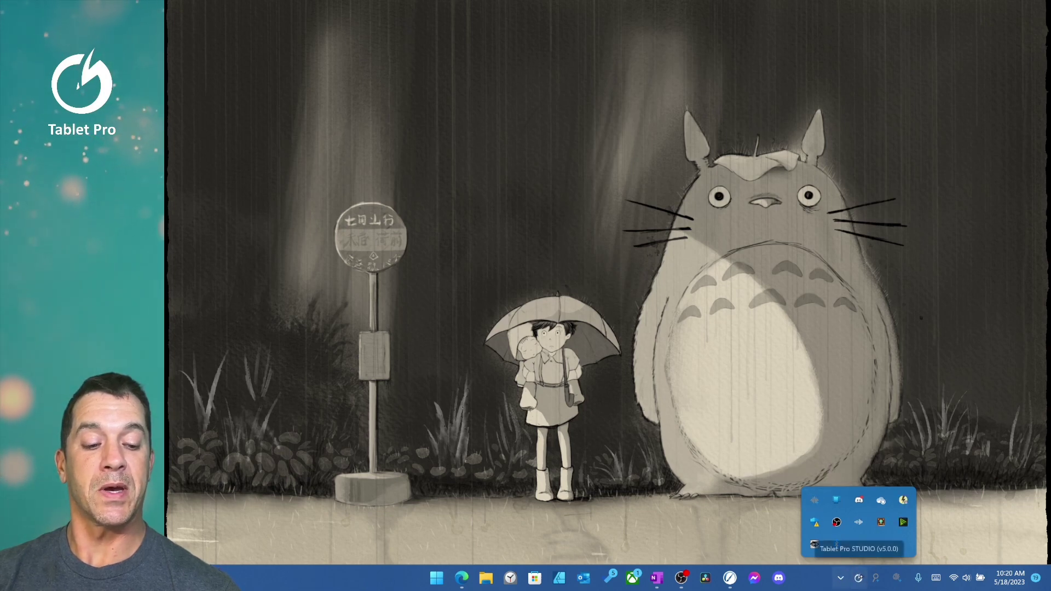
- Activate the OneNote.exe preset from Tablet Pro Studio's main panel and check its radial menu over the notes page
left_click(814, 545)
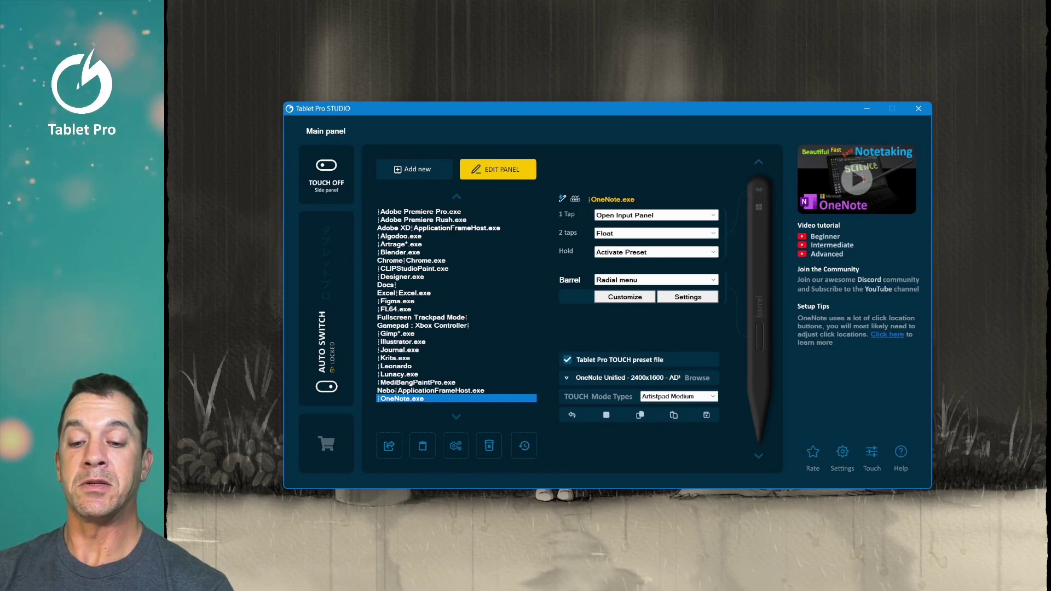
double_click(403, 400)
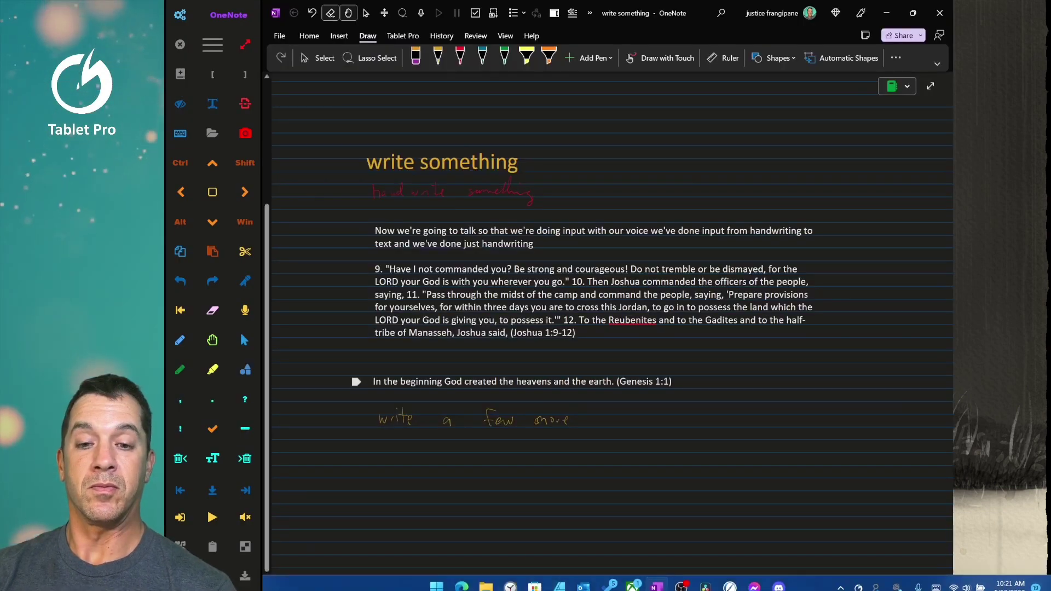
right_click(648, 203)
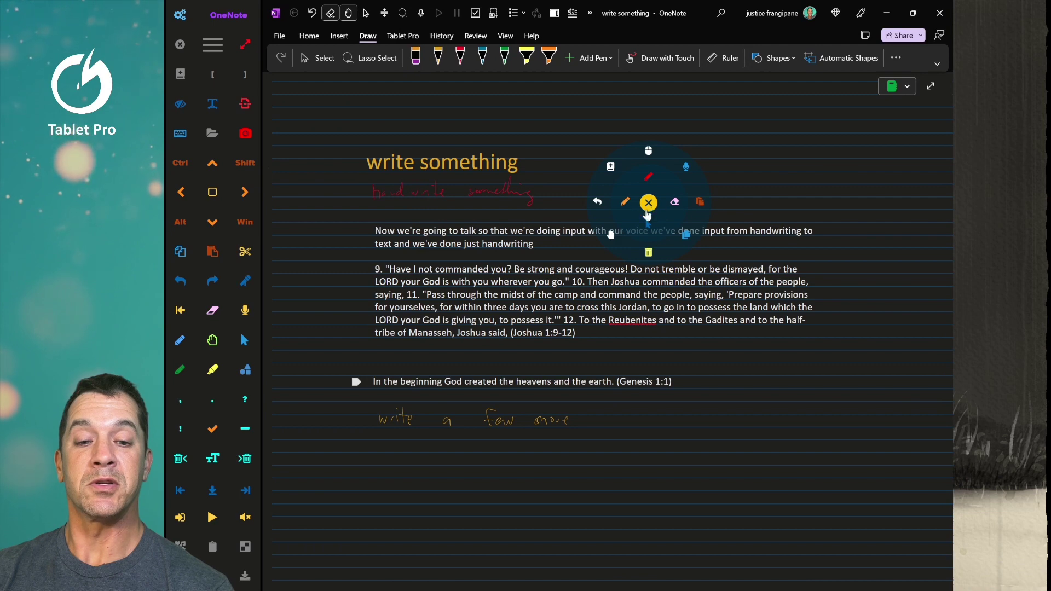
left_click(649, 202)
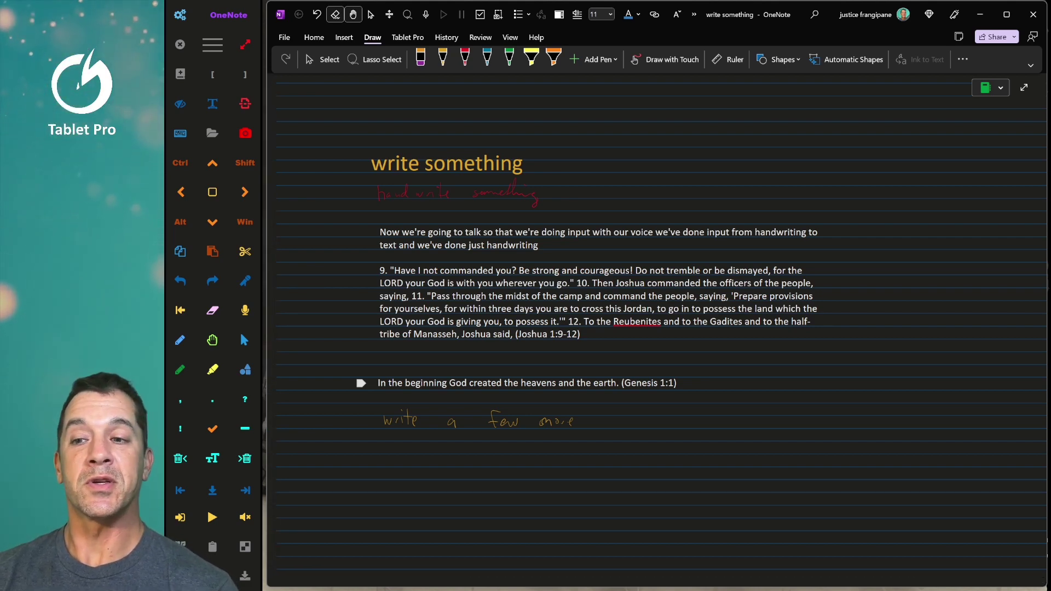
- Open Tablet Pro Studio's main panel through the OneNote side panel's layout editor and view the Advanced video tutorial topics
left_click(228, 15)
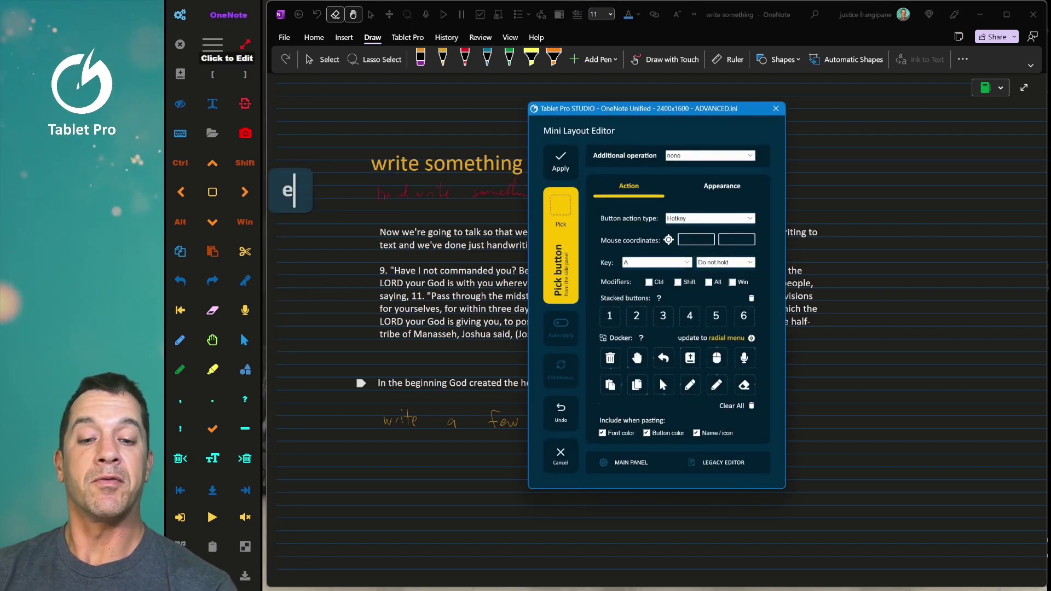
left_click(630, 462)
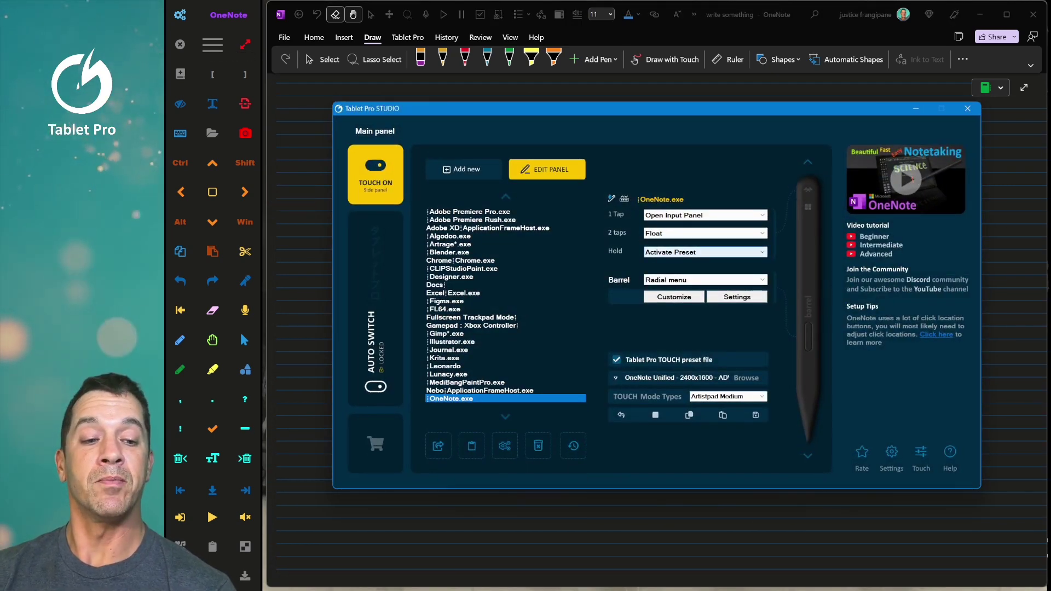
left_click(874, 236)
left_click(866, 257)
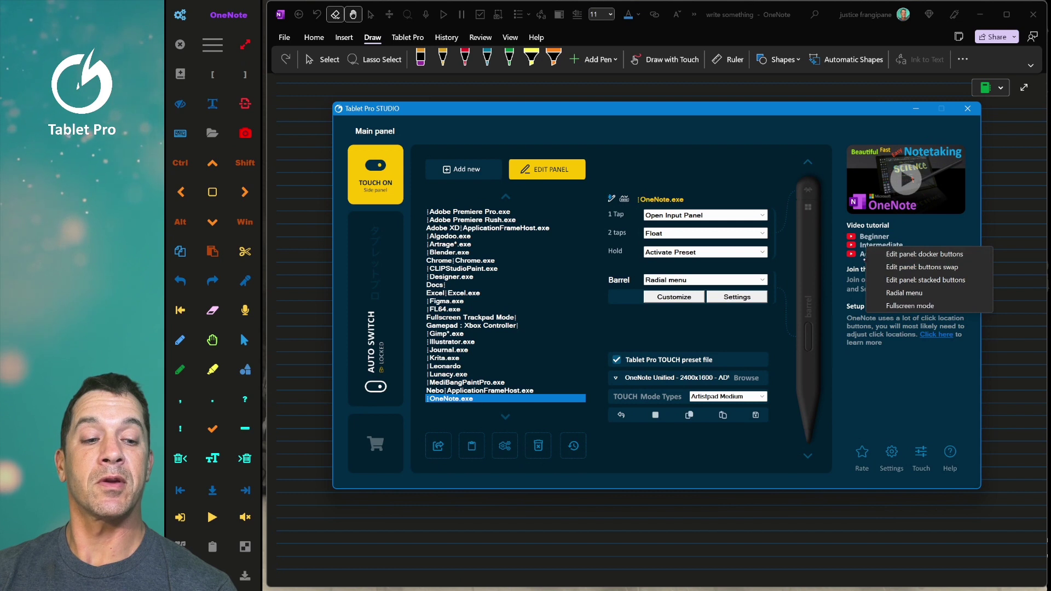
left_click(884, 350)
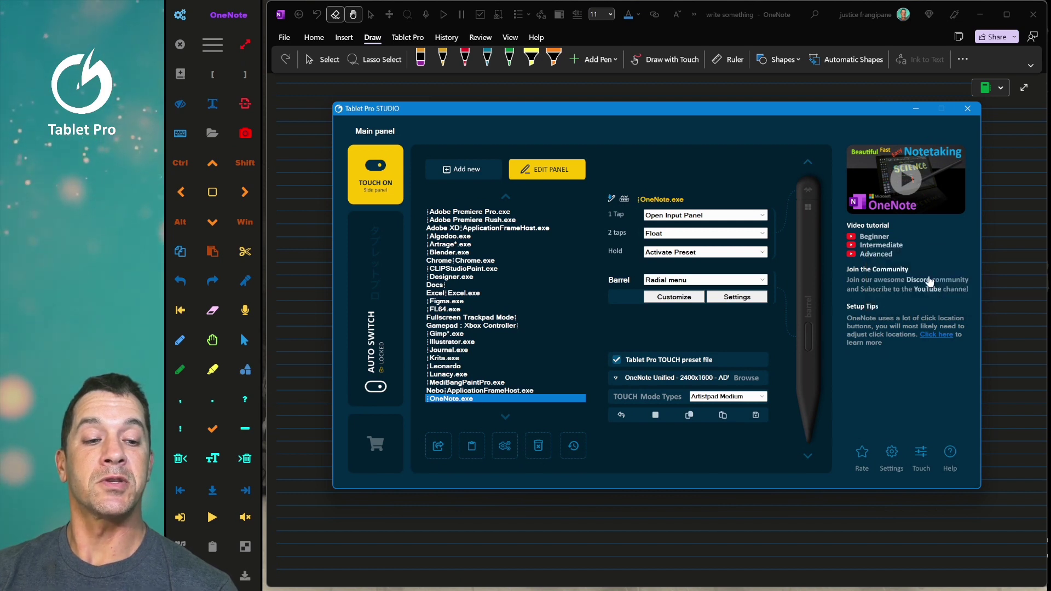